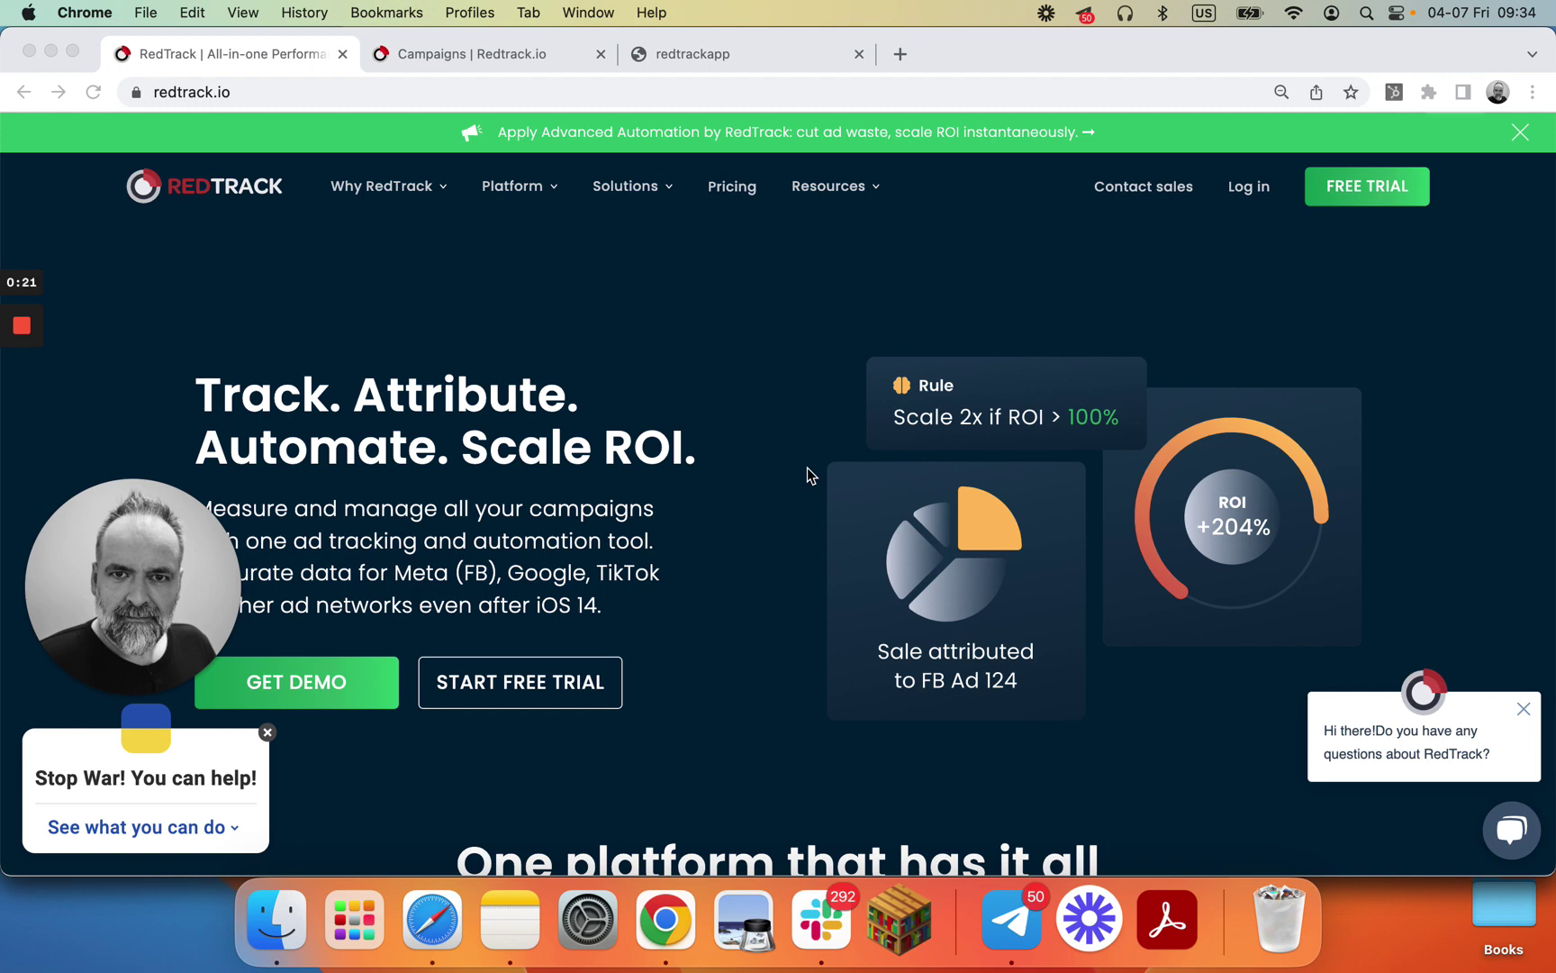
# Open the Referrals for Shopify Demo campaign for editing and select the Redirect tracking option
pyautogui.click(483, 55)
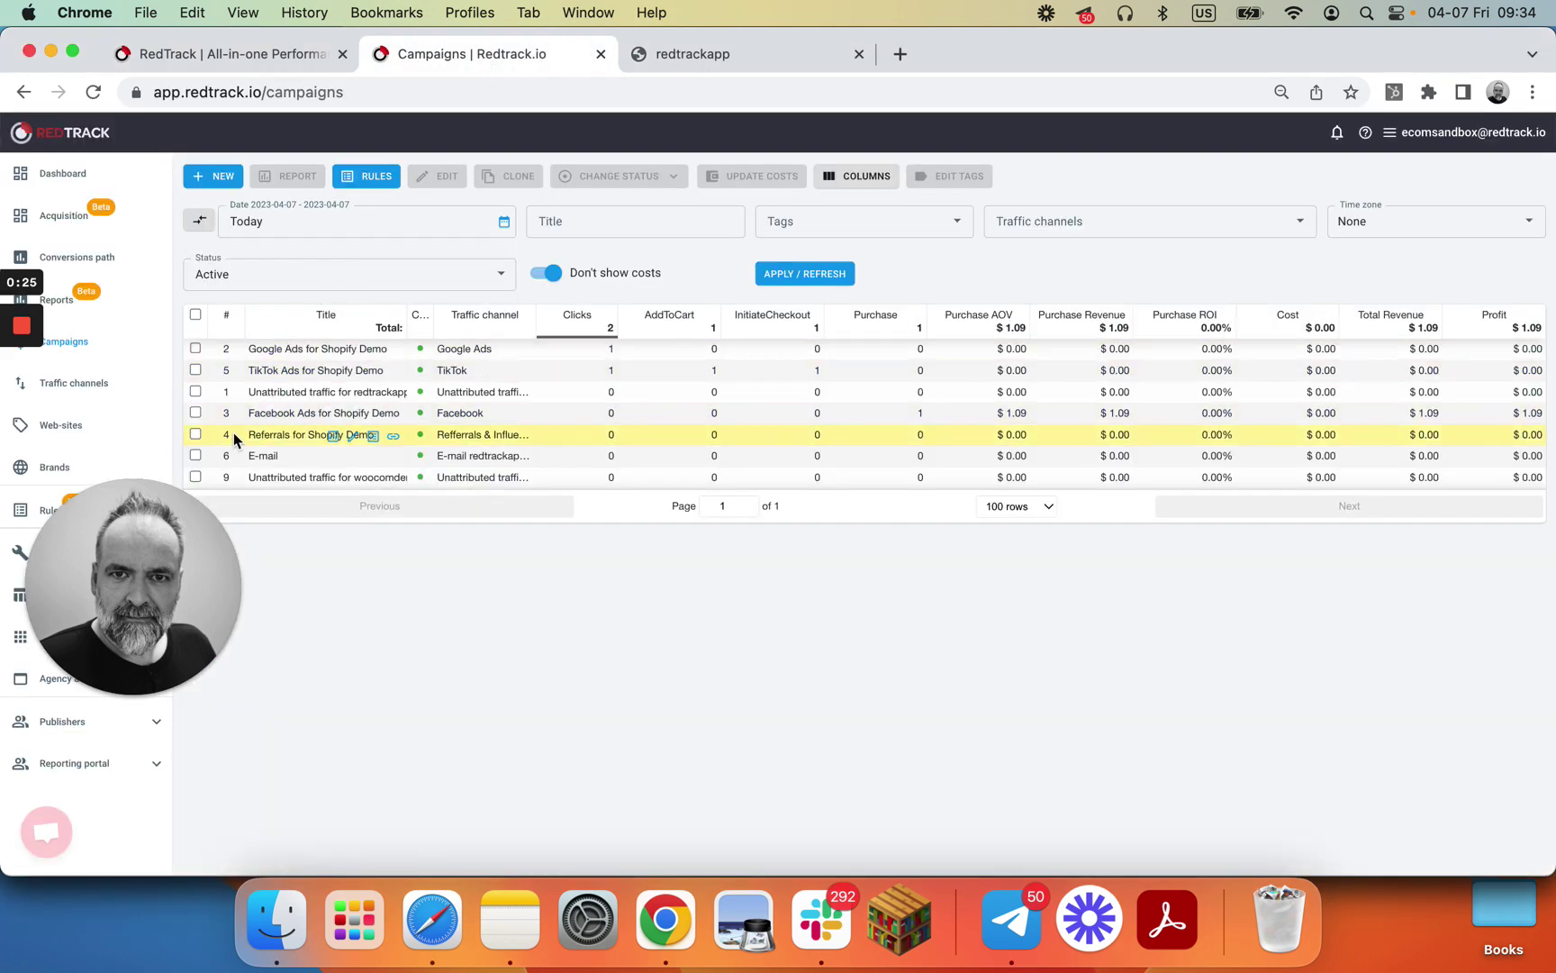
pyautogui.click(354, 441)
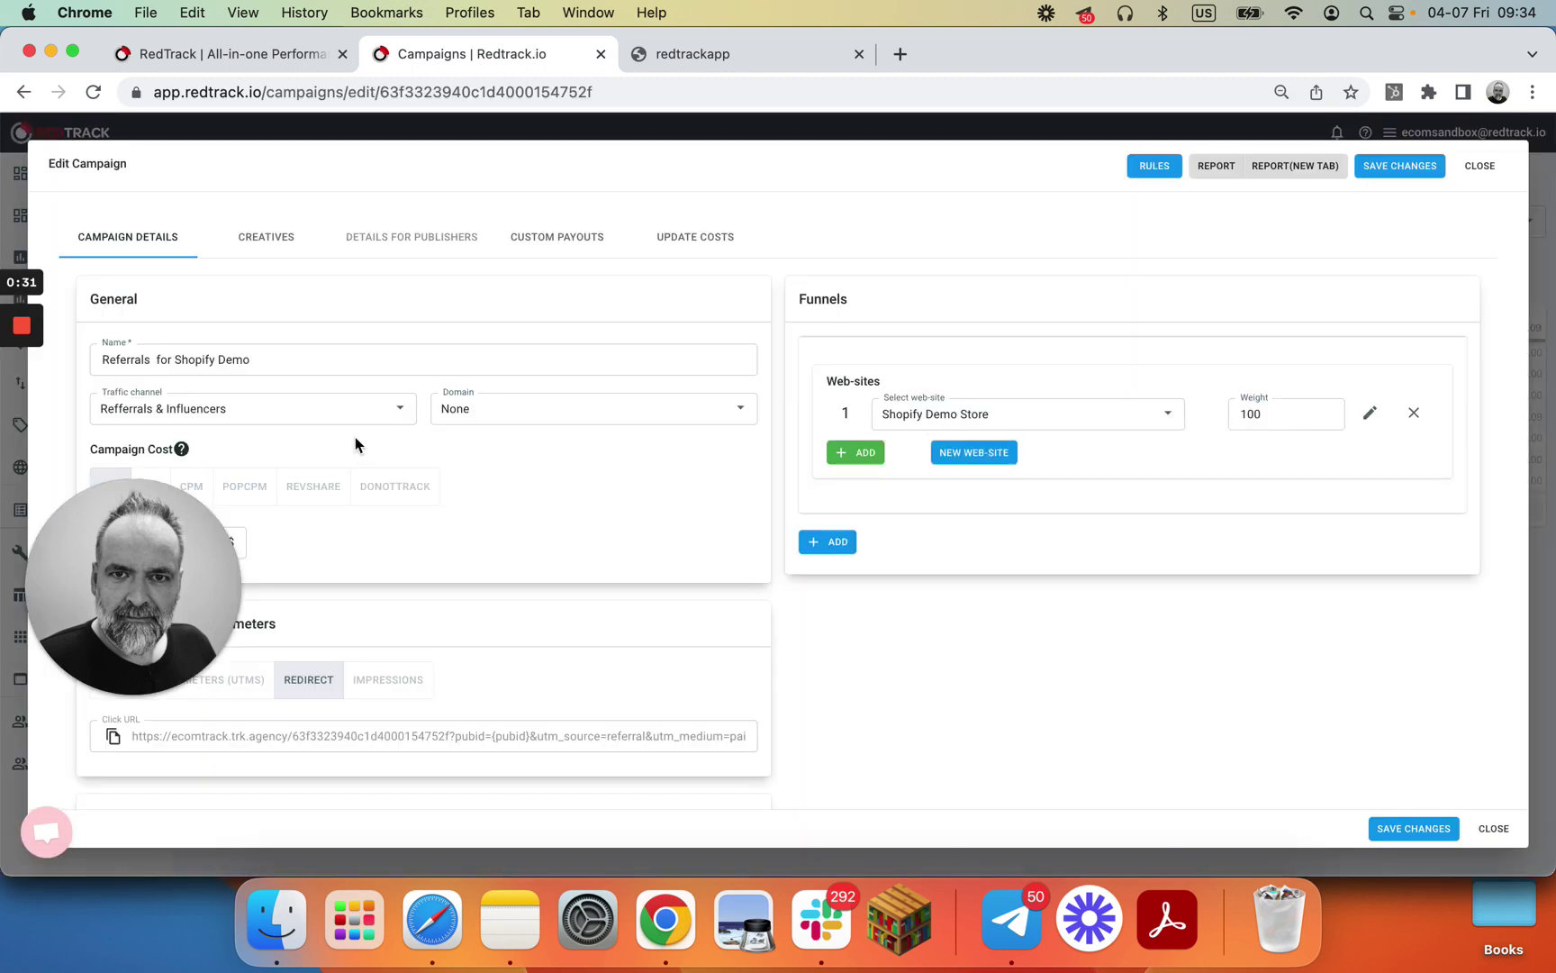
pyautogui.click(297, 680)
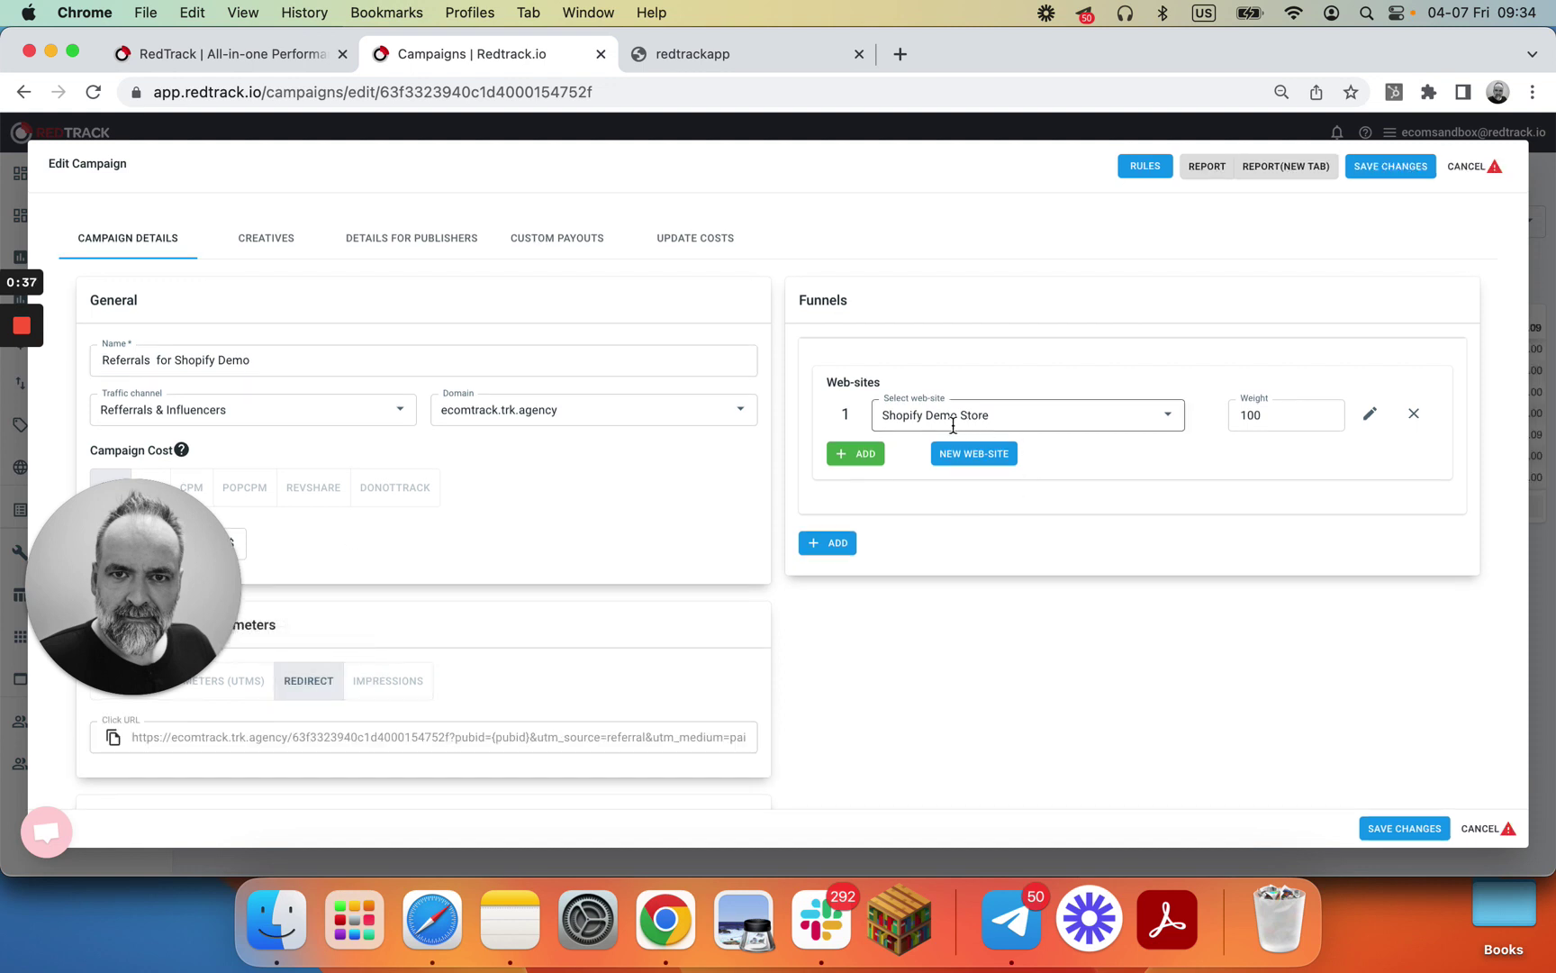
# Check the redtrackapp store homepage and test the campaign's copied redirect click URL in a temporary new tab
pyautogui.click(719, 54)
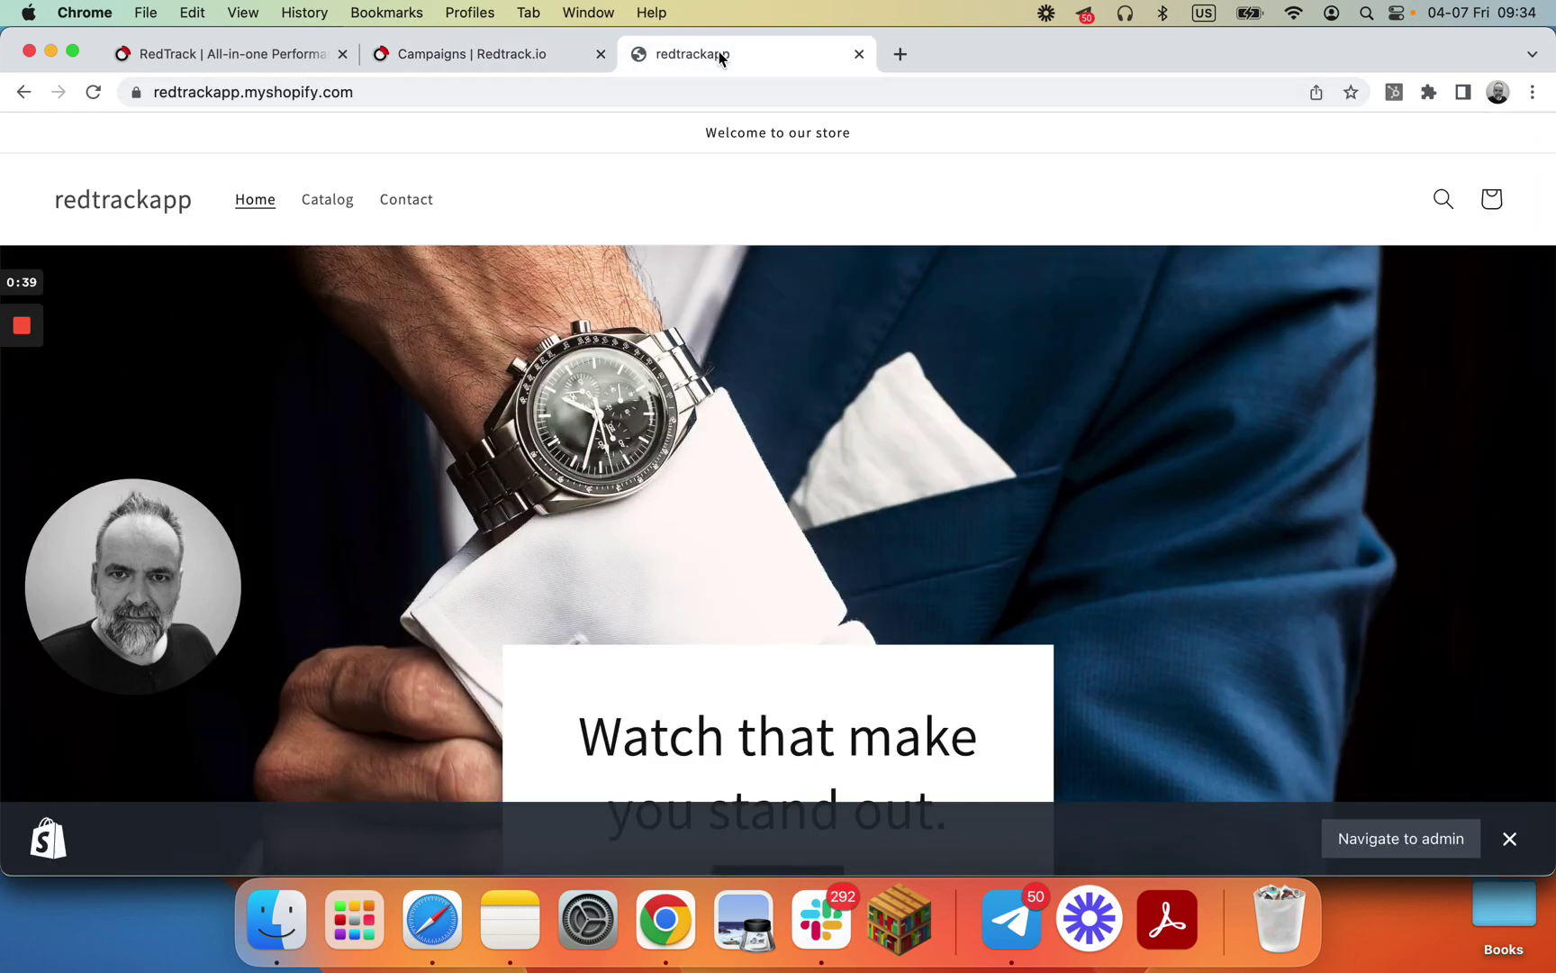
pyautogui.click(505, 52)
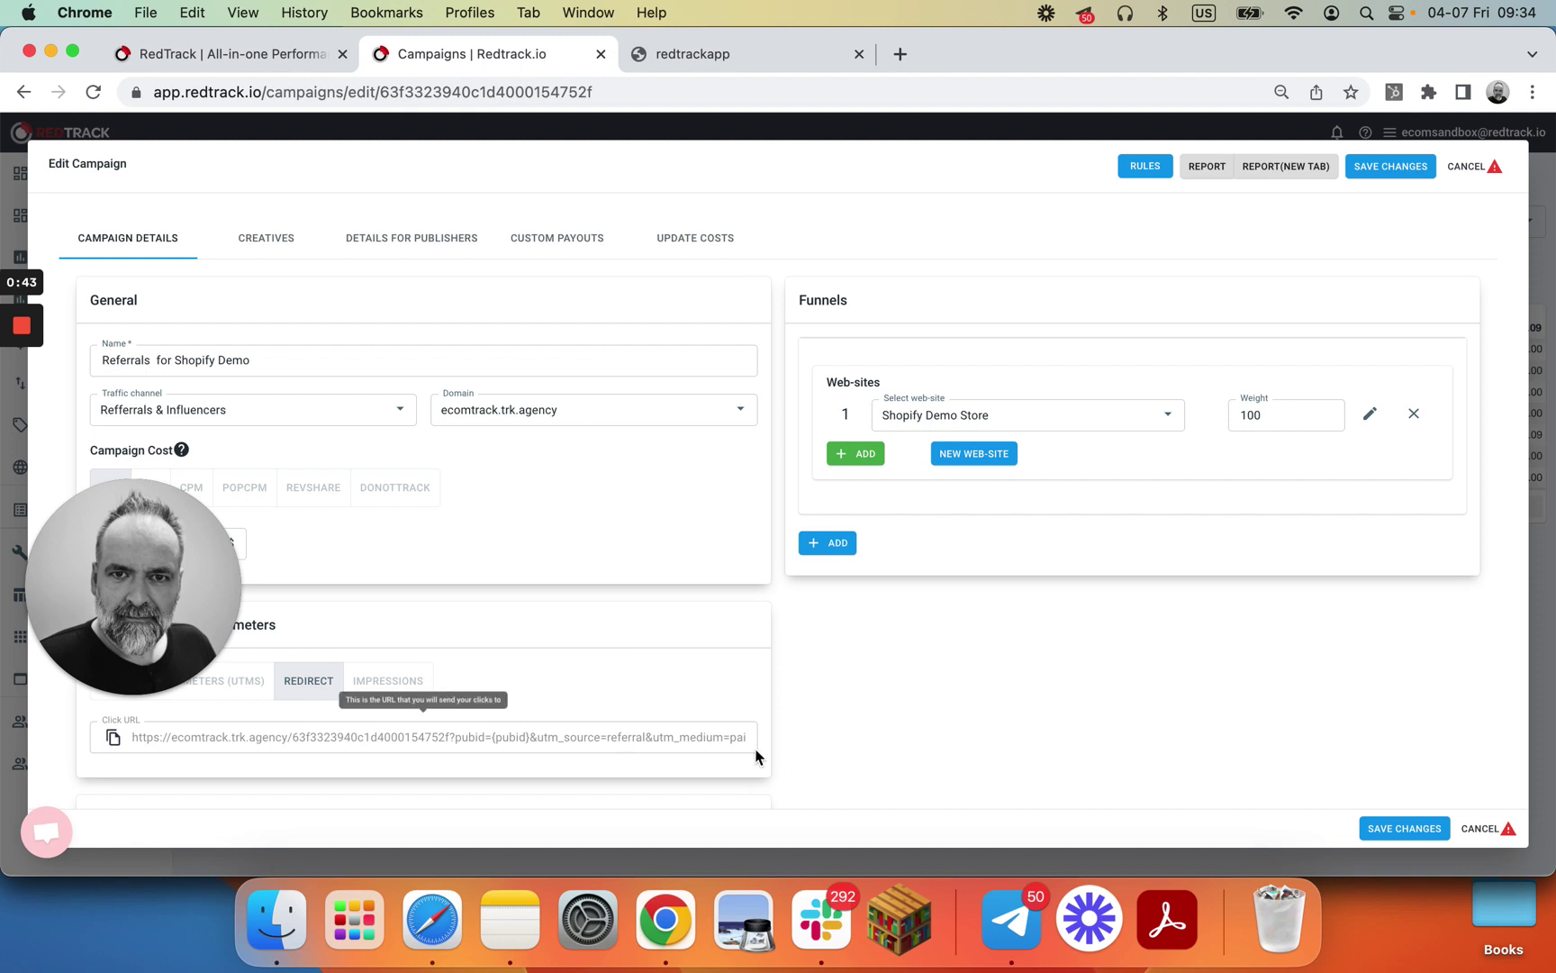
pyautogui.click(112, 737)
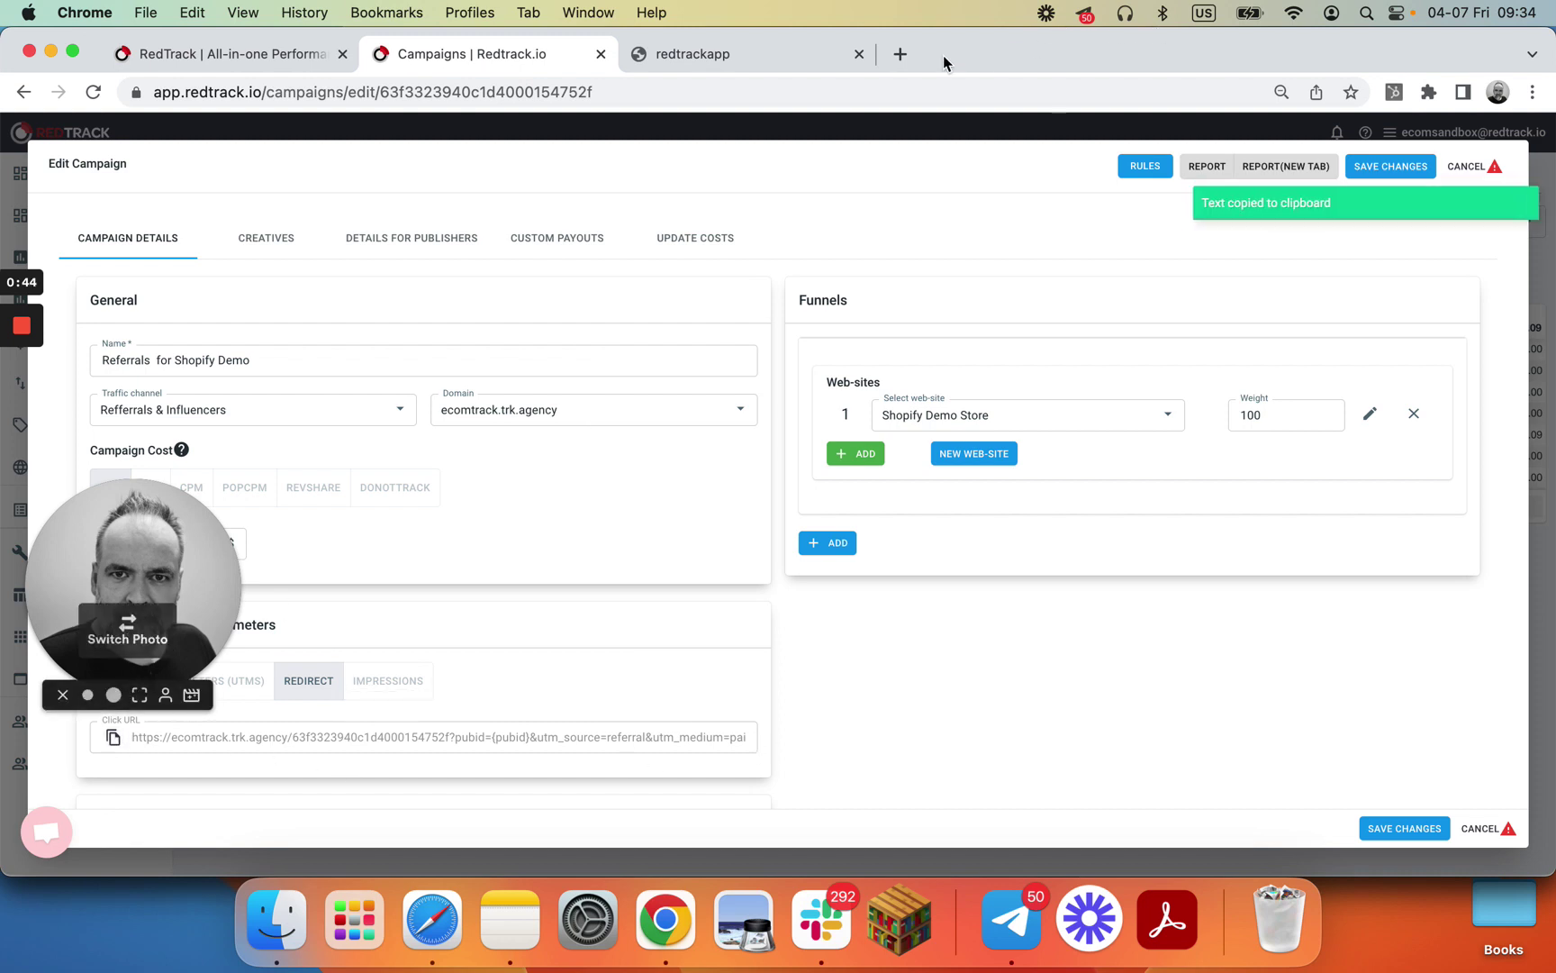
pyautogui.click(899, 54)
pyautogui.press('super+v')
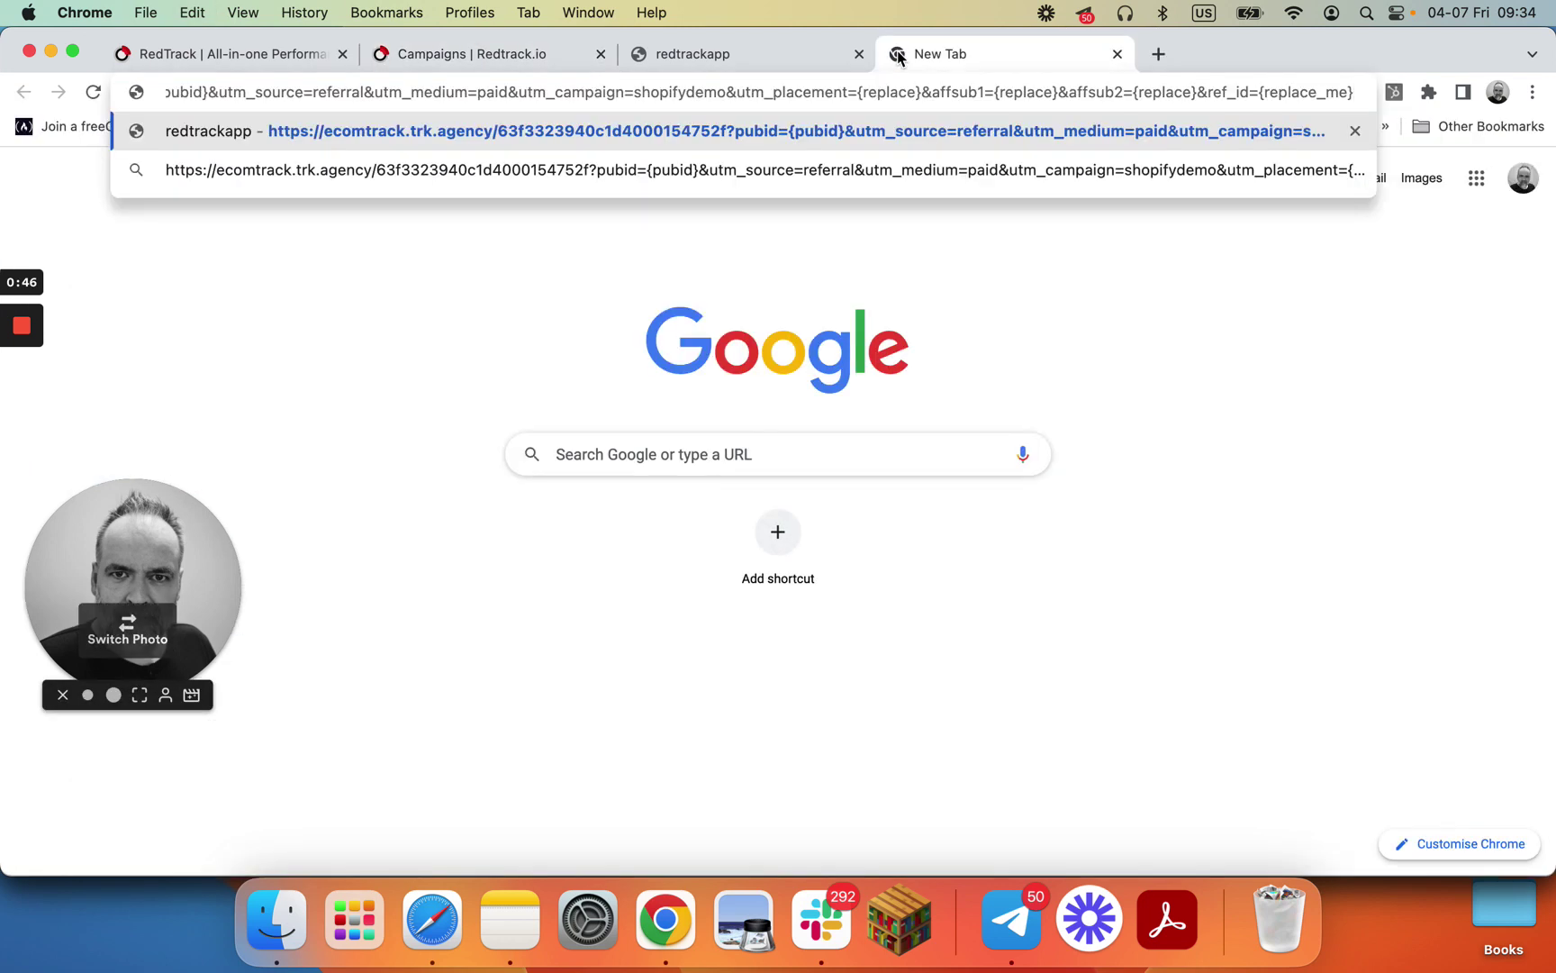
pyautogui.press('Return')
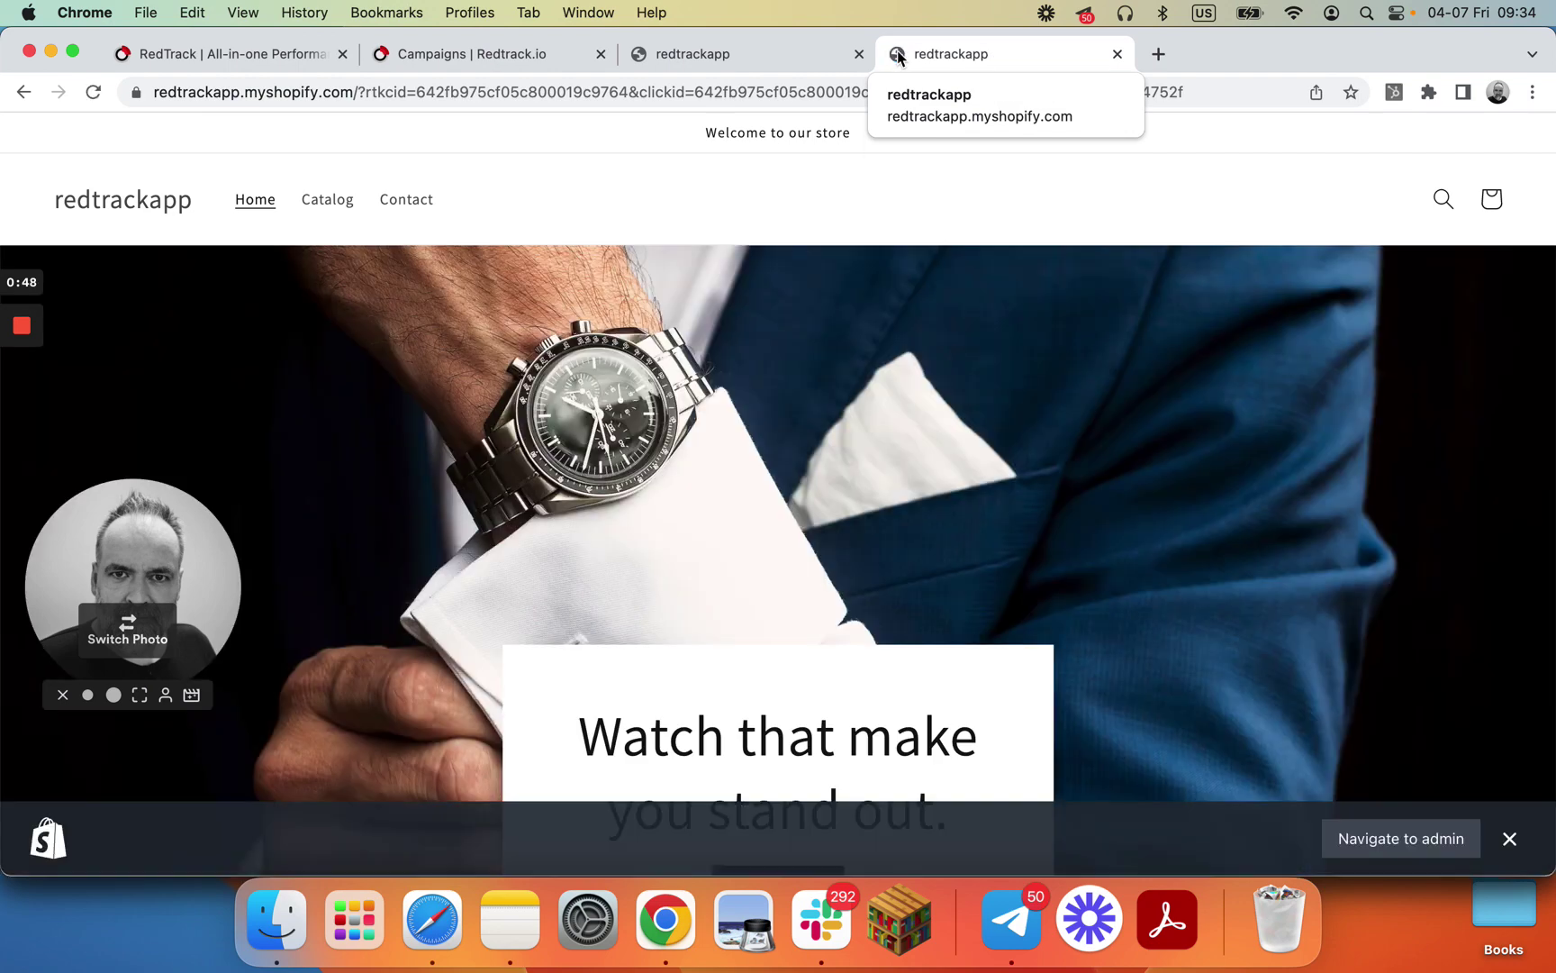
pyautogui.click(1117, 54)
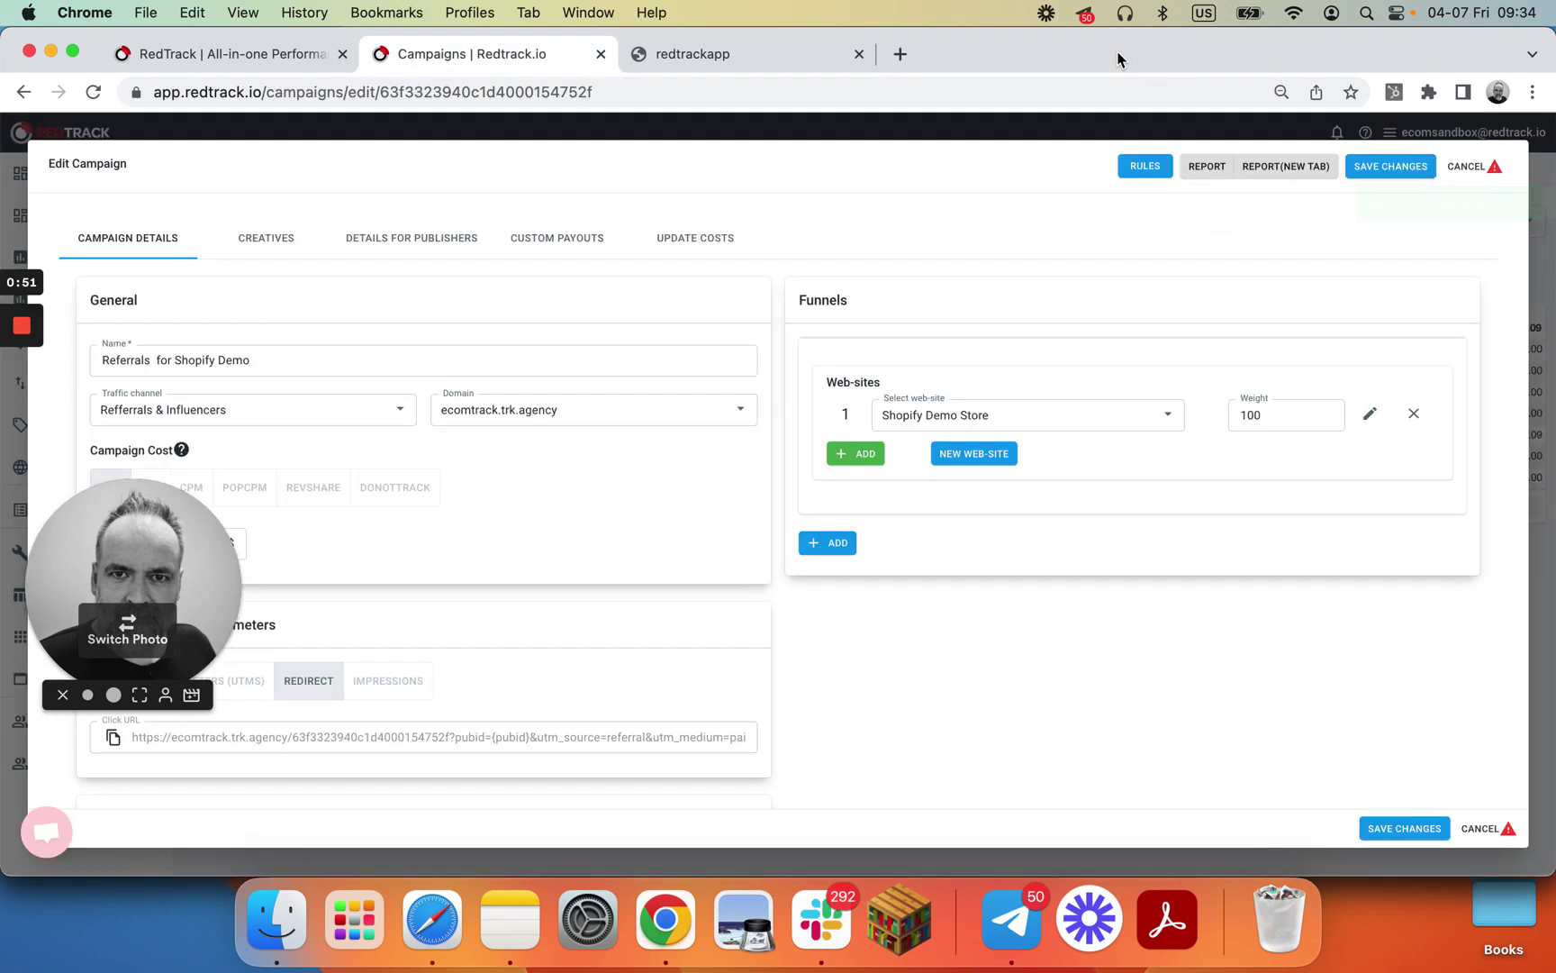
# Review the products in the redtrackapp store's catalog and return to the campaign settings
pyautogui.click(771, 56)
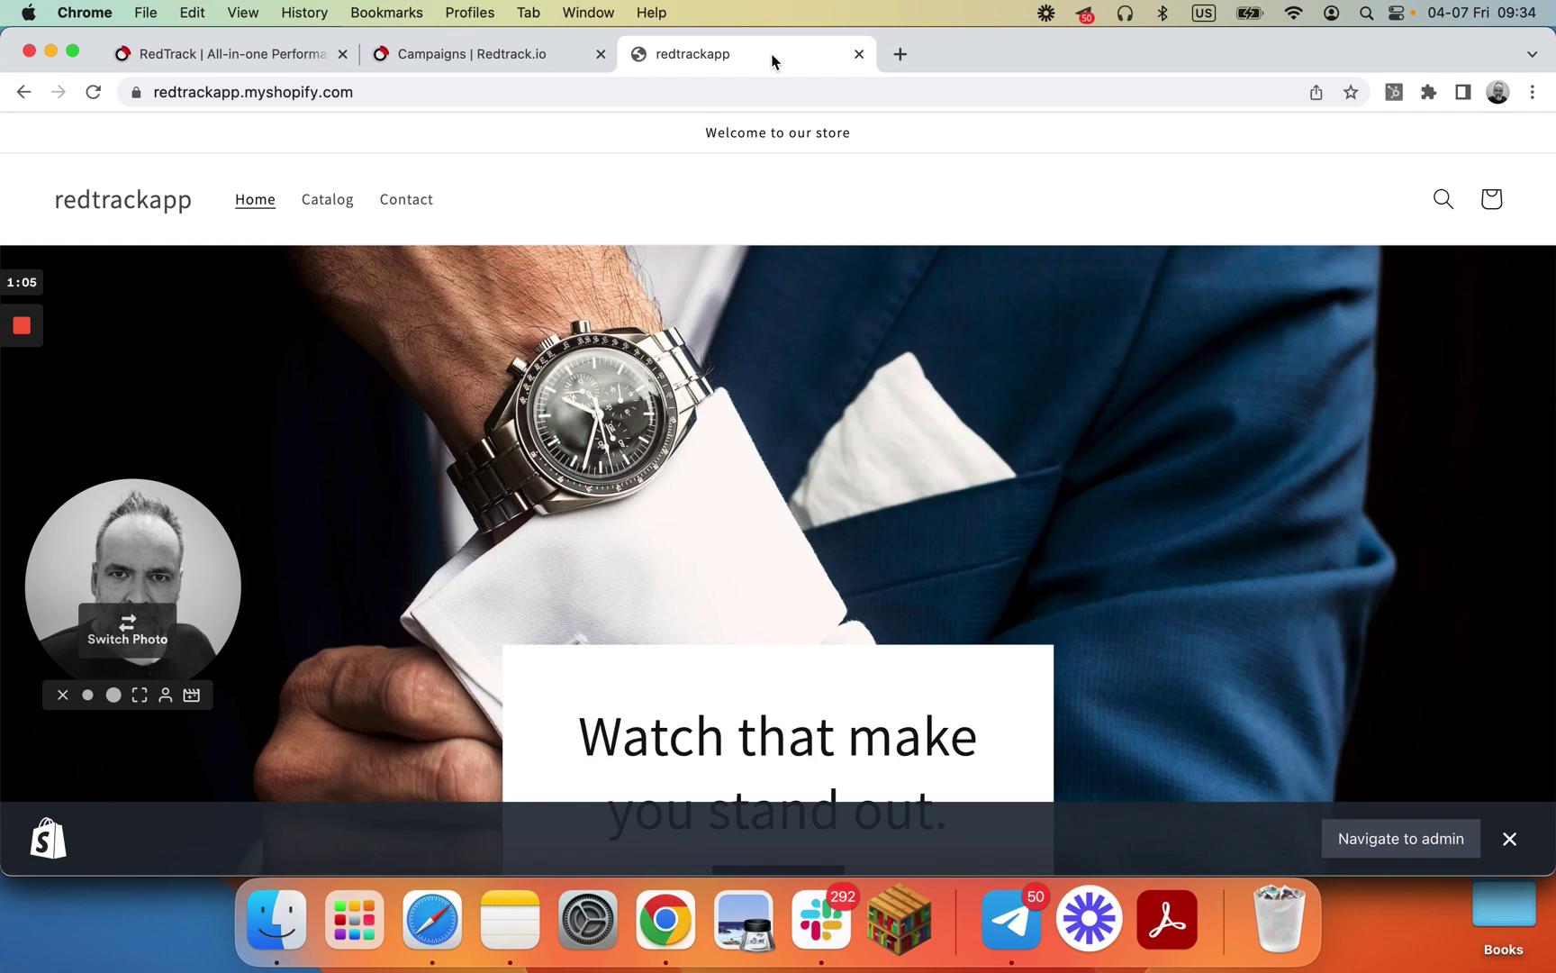
pyautogui.click(498, 59)
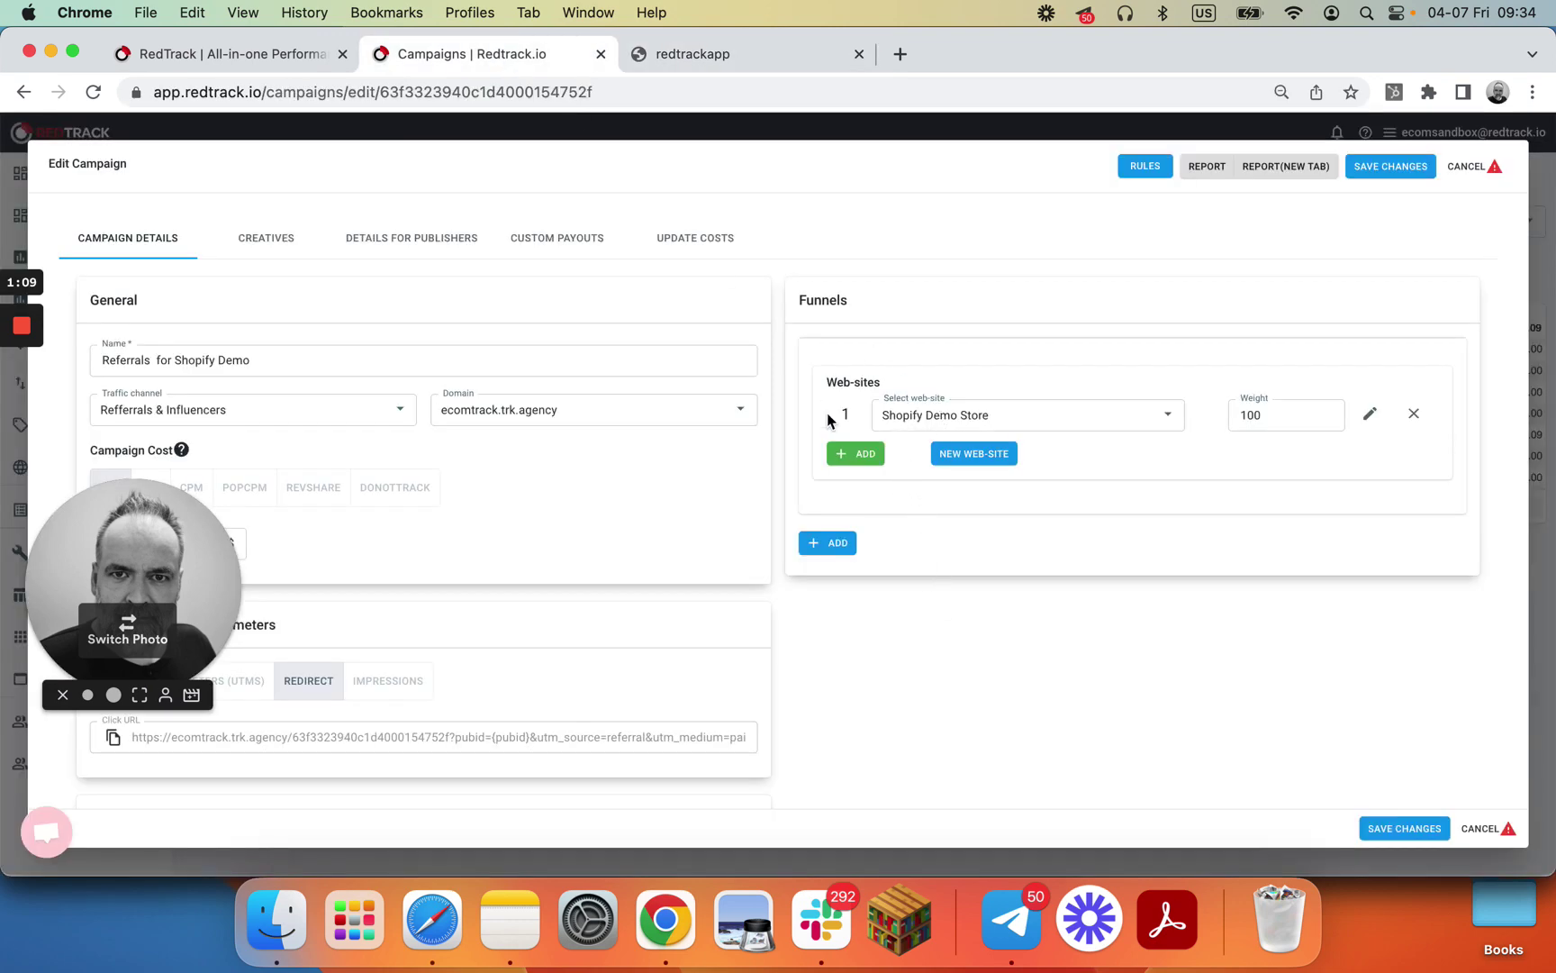
pyautogui.click(730, 52)
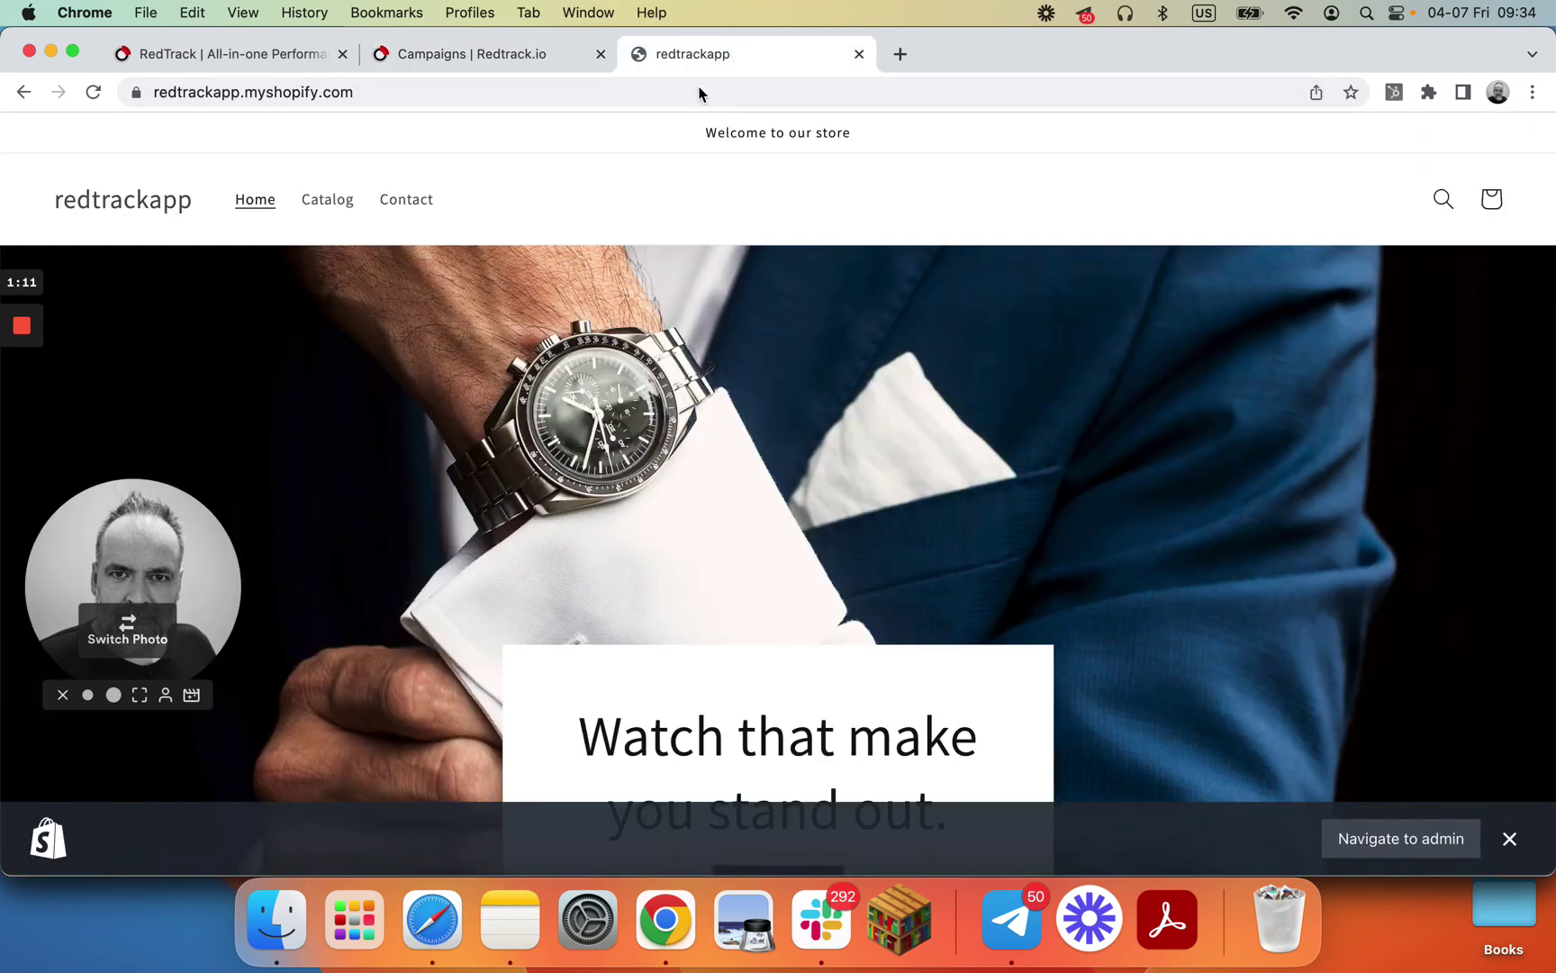
pyautogui.click(335, 212)
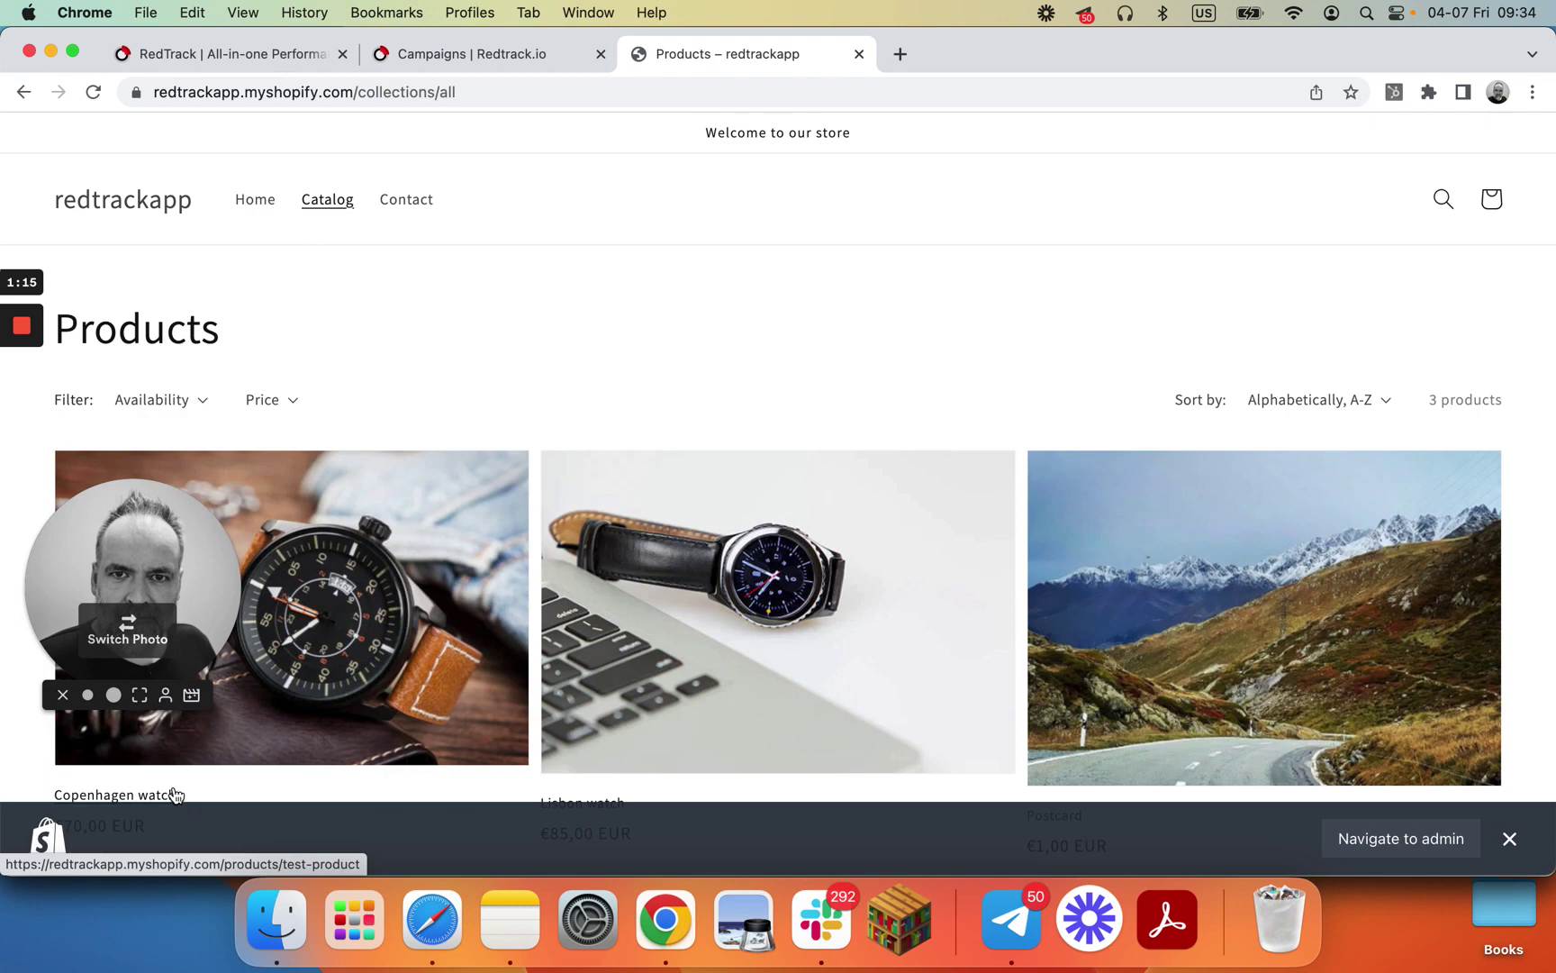
pyautogui.scroll(-3, 1080, 621)
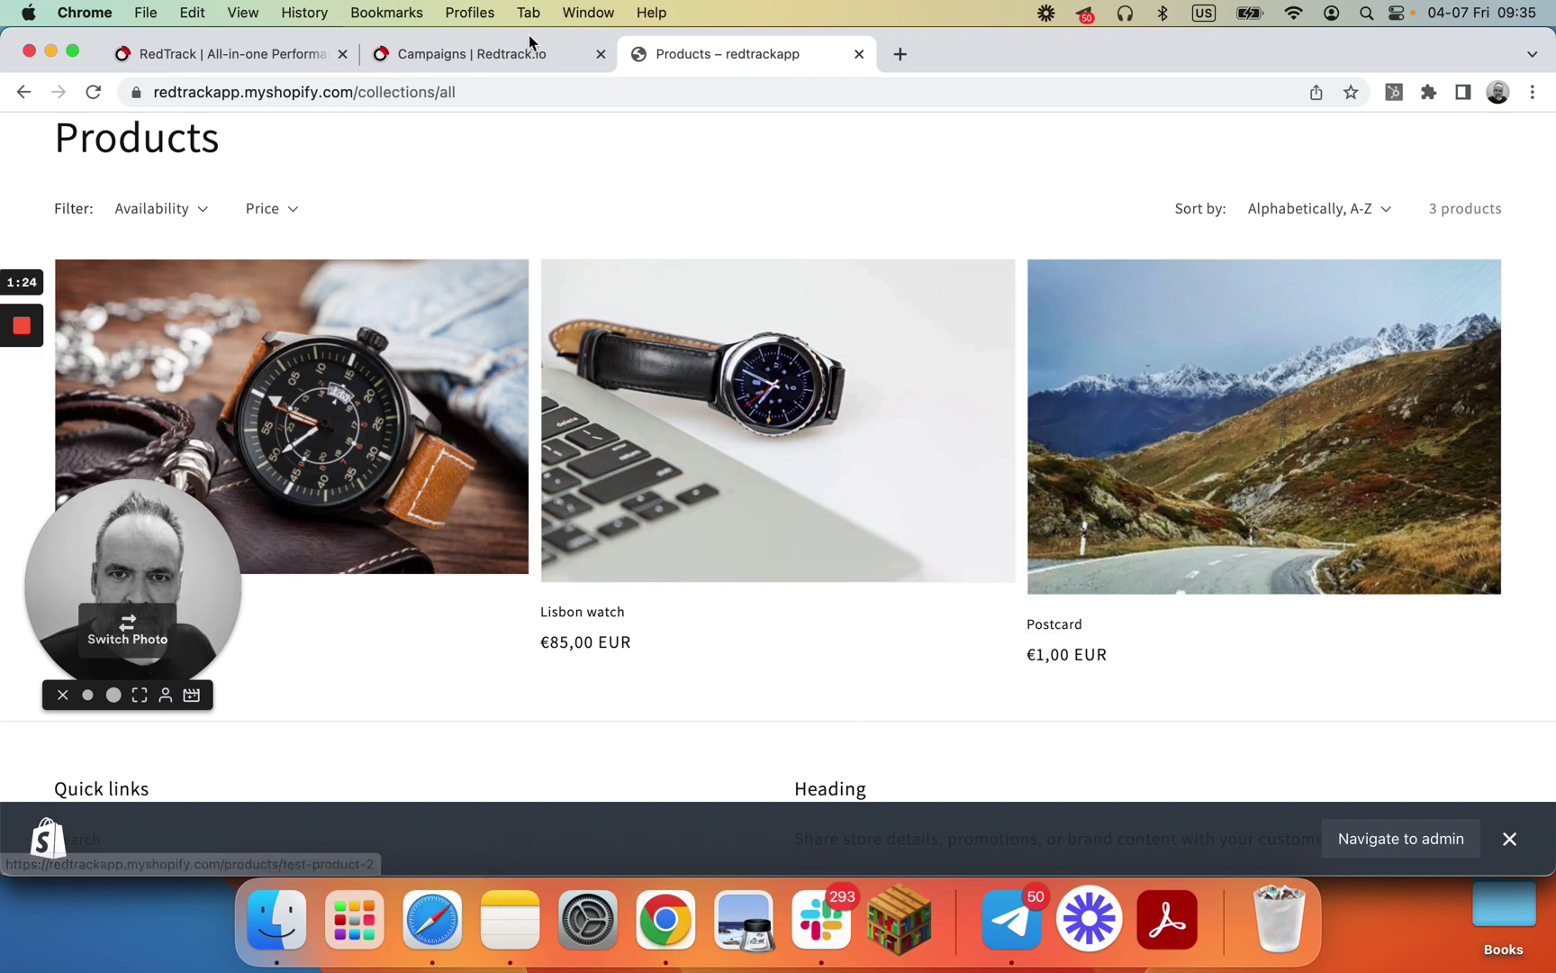
pyautogui.click(494, 59)
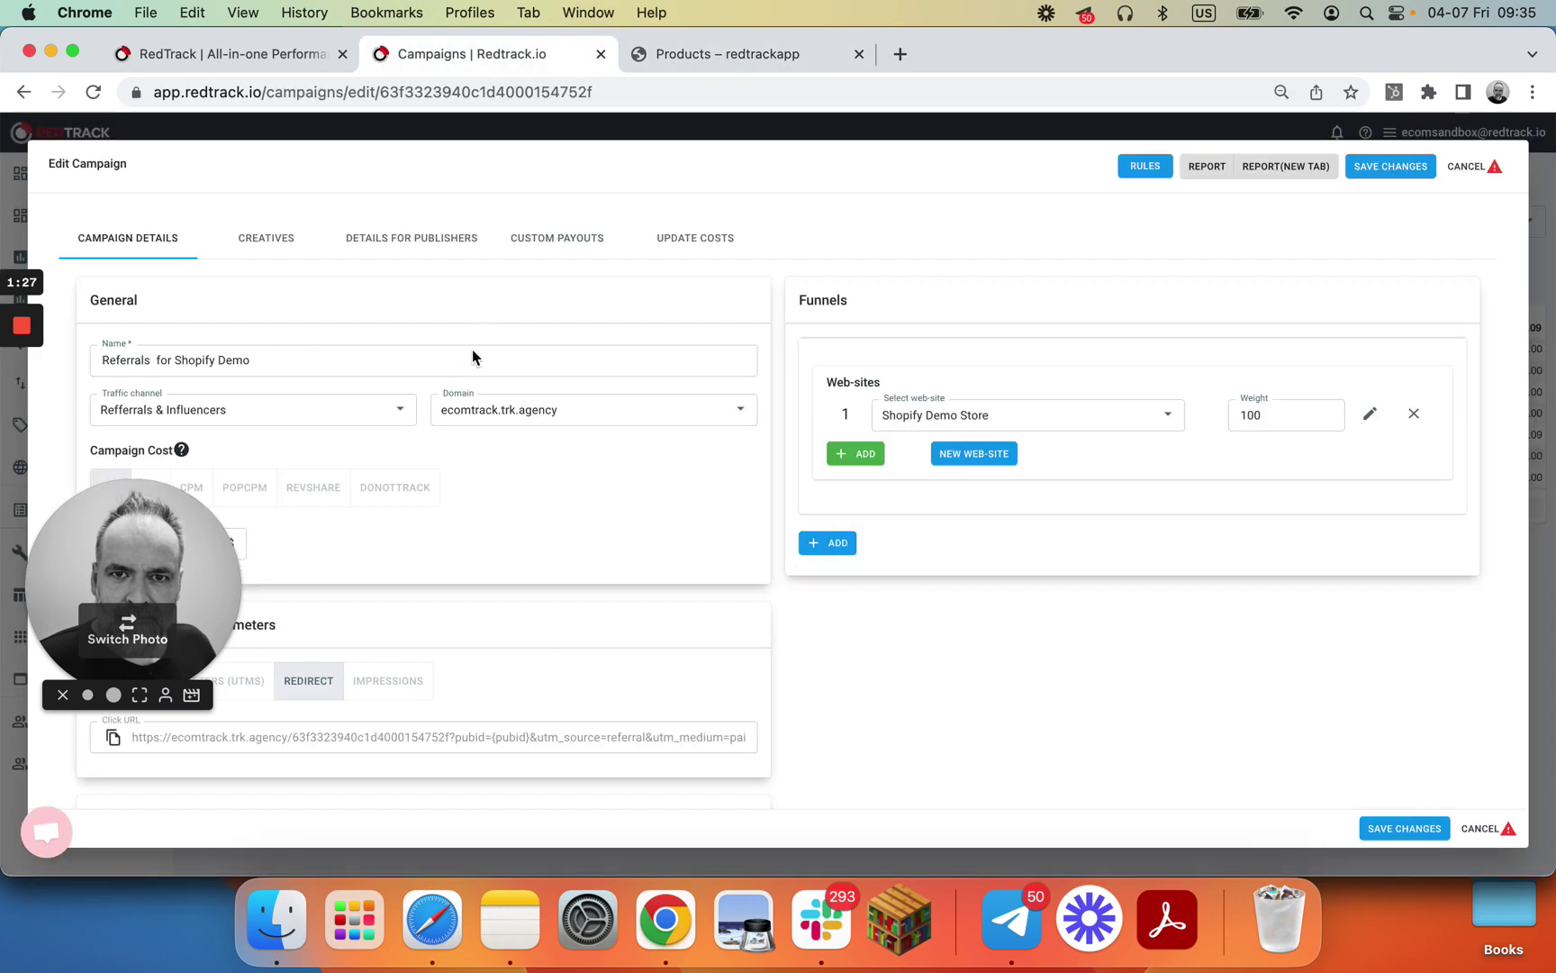
# Copy the base tracking link from the note in Notes, load it in a new Chrome tab and open the store's catalog
pyautogui.click(510, 923)
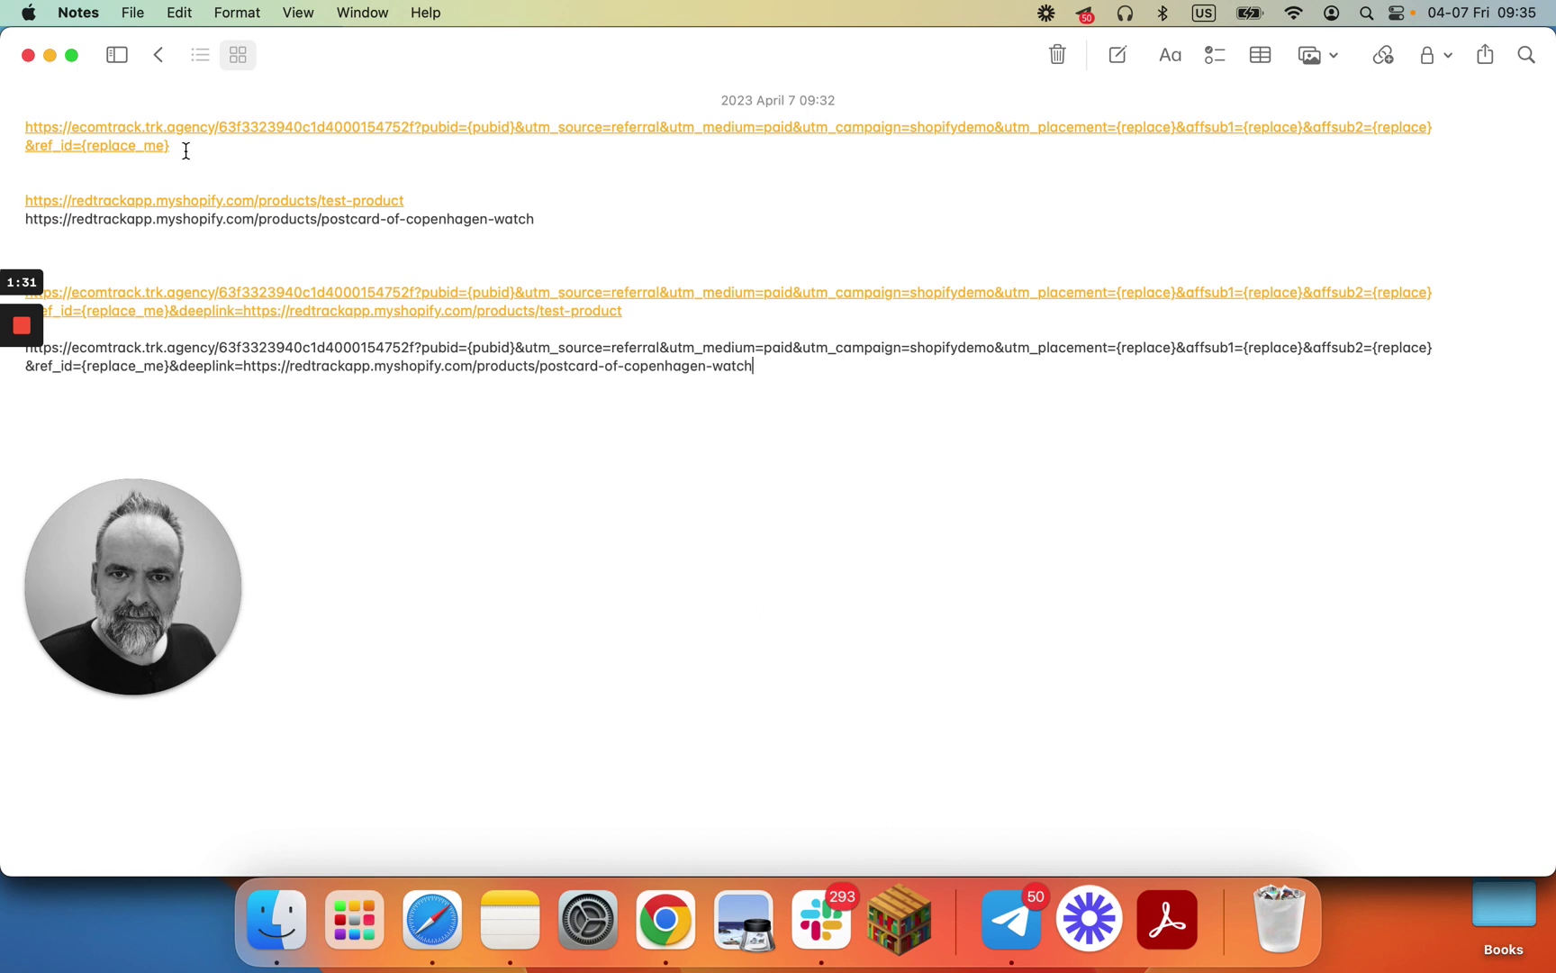
pyautogui.moveTo(185, 149); pyautogui.dragTo(19, 128)
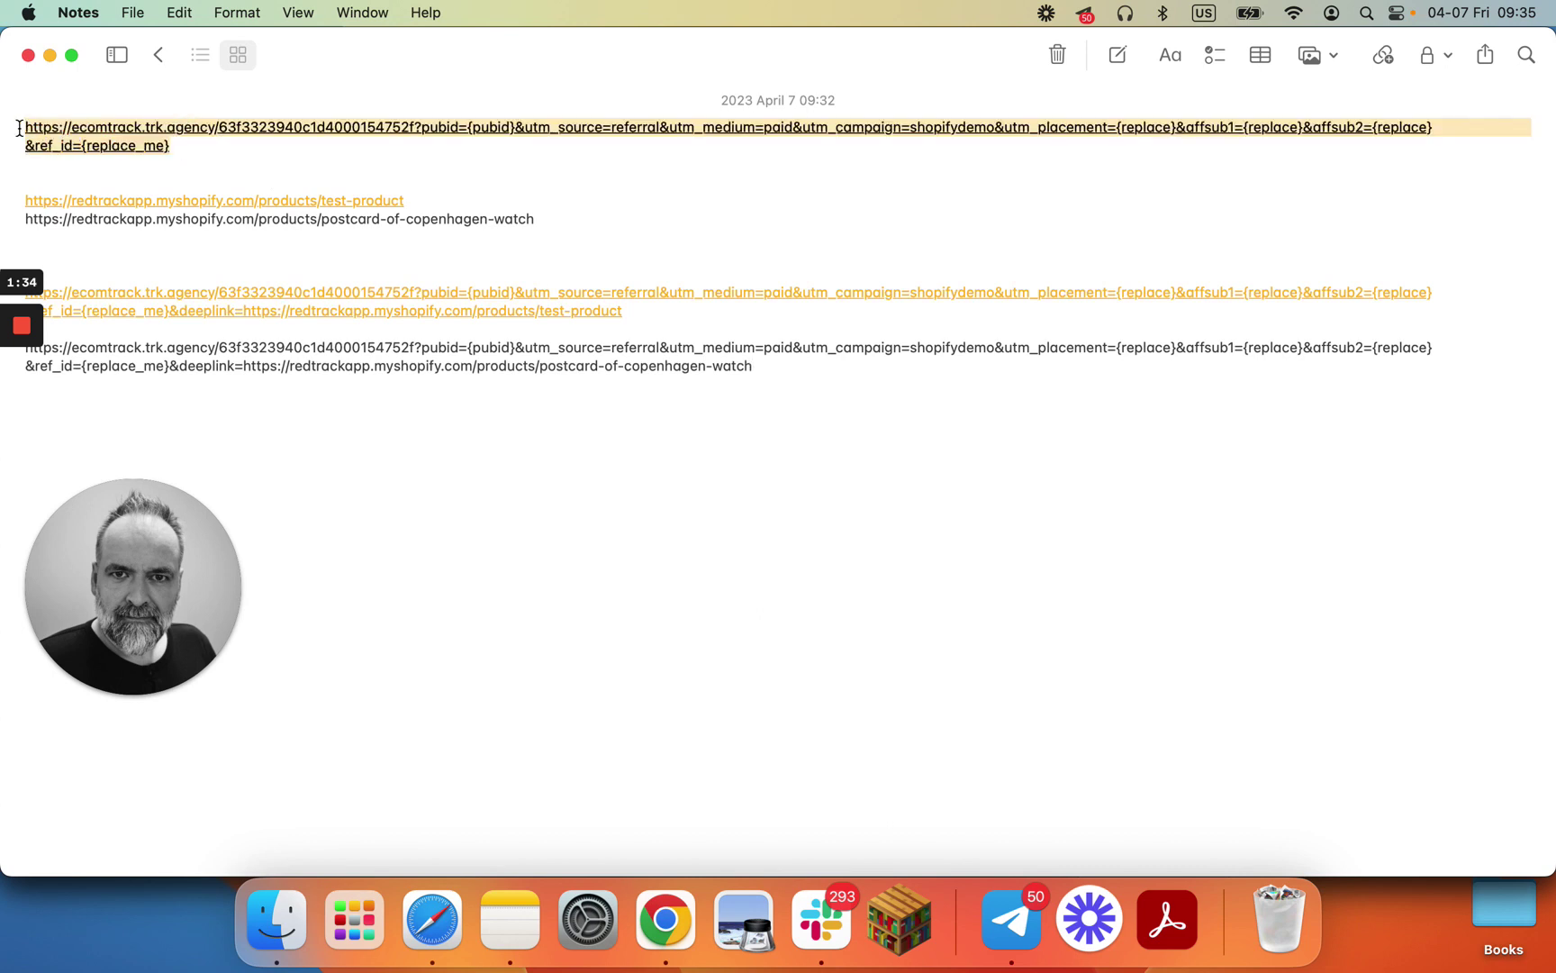
pyautogui.click(668, 914)
pyautogui.click(900, 54)
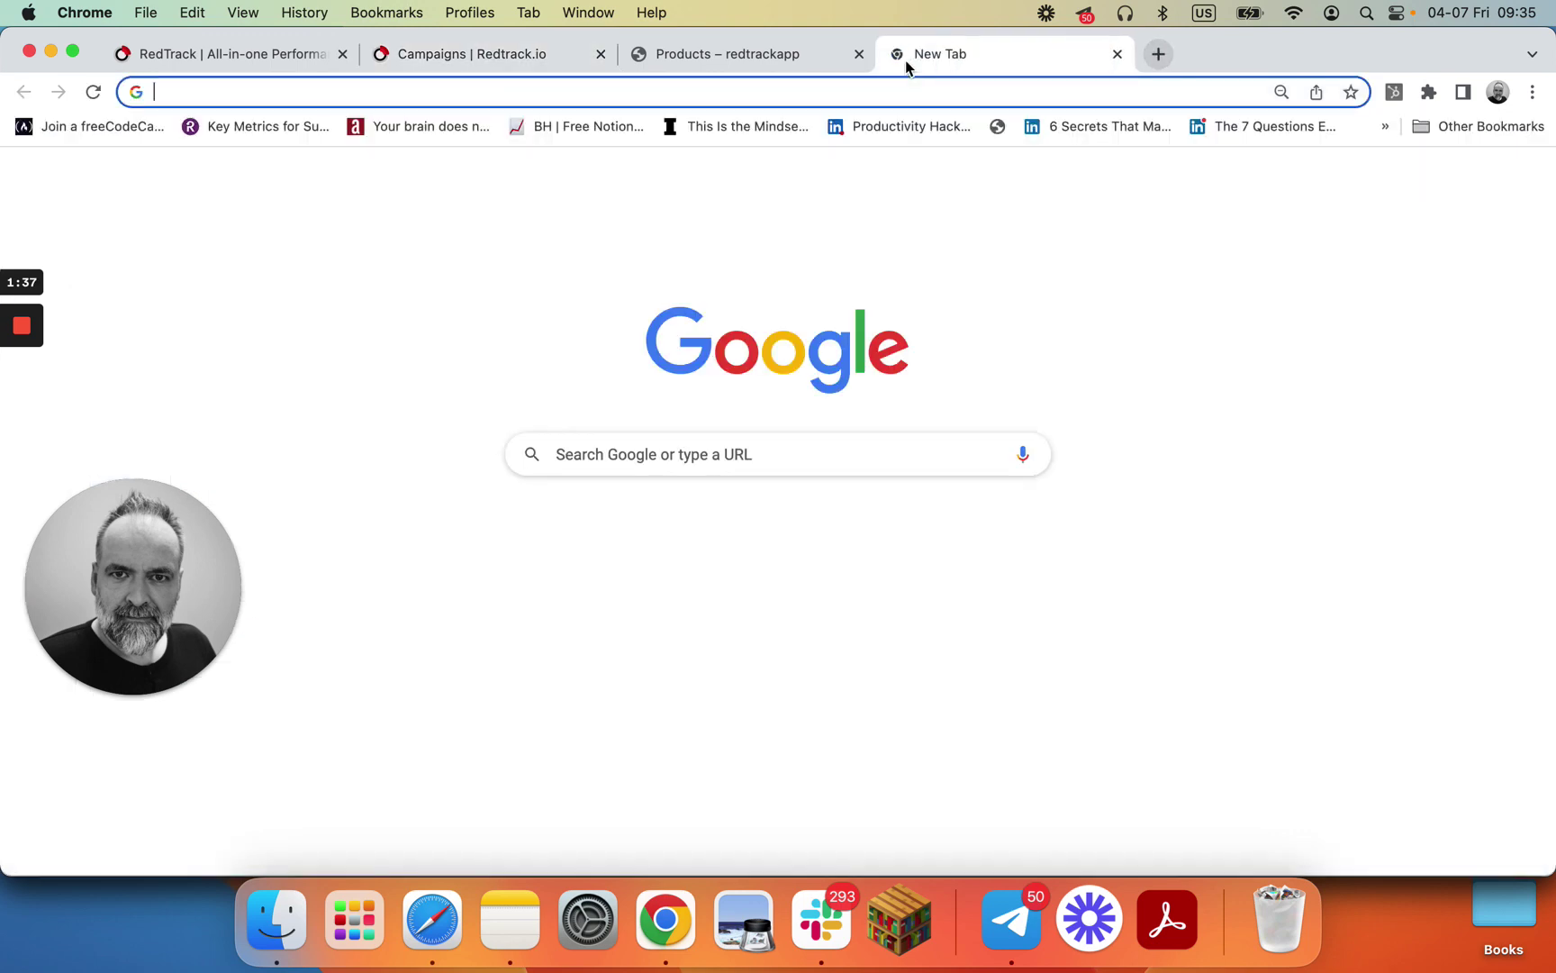
pyautogui.press('super+v')
pyautogui.press('Return')
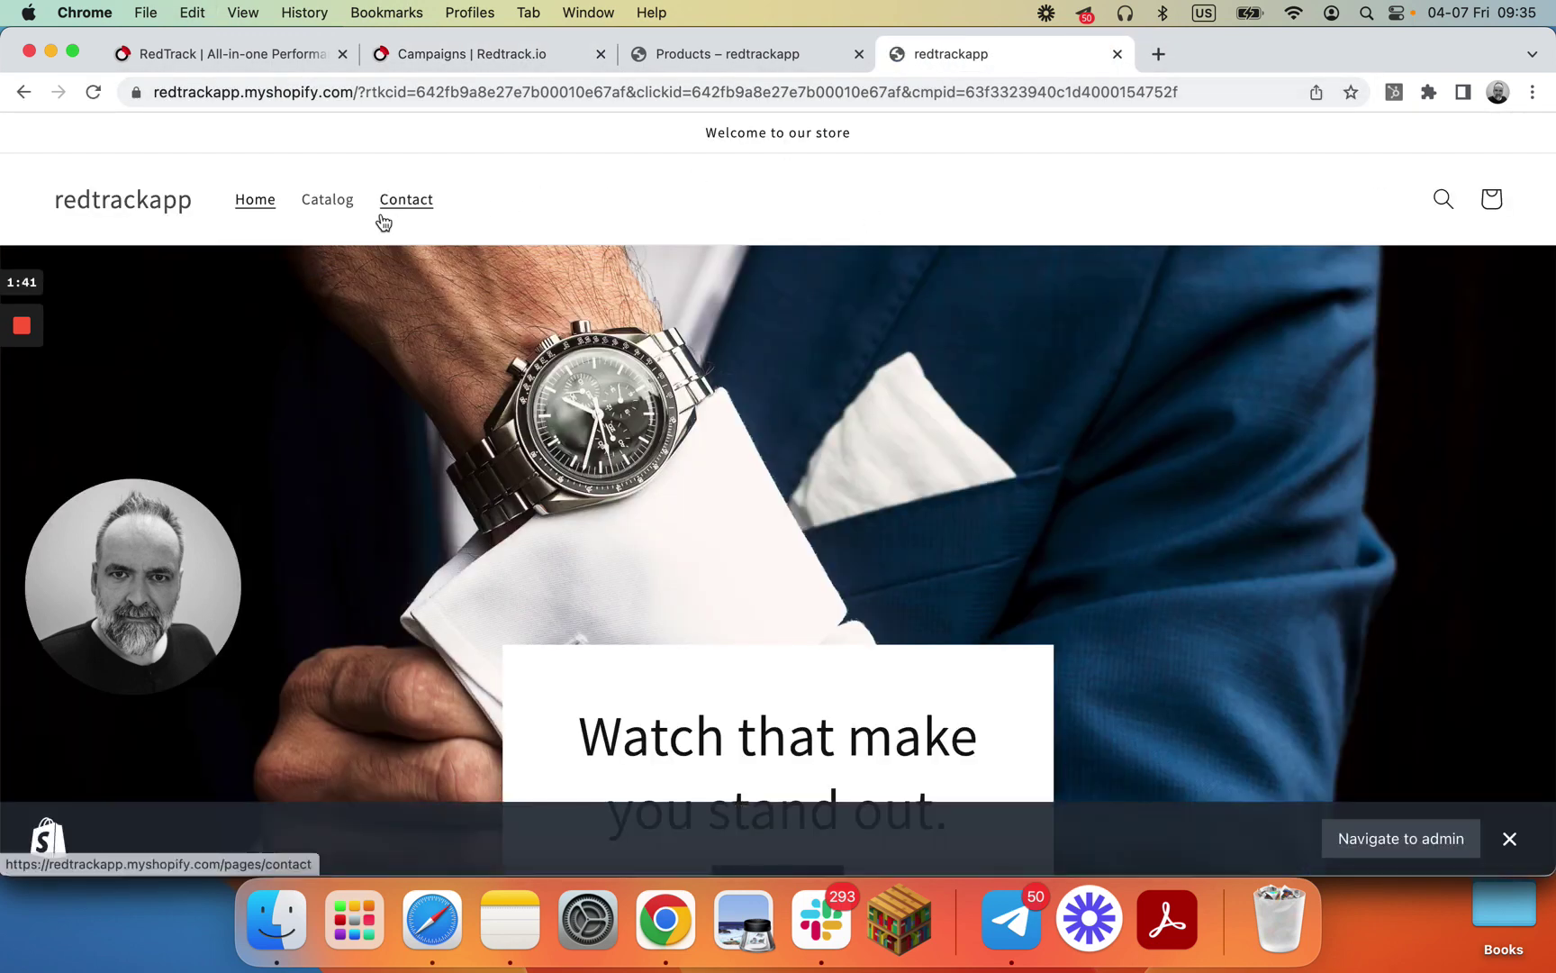
pyautogui.click(321, 209)
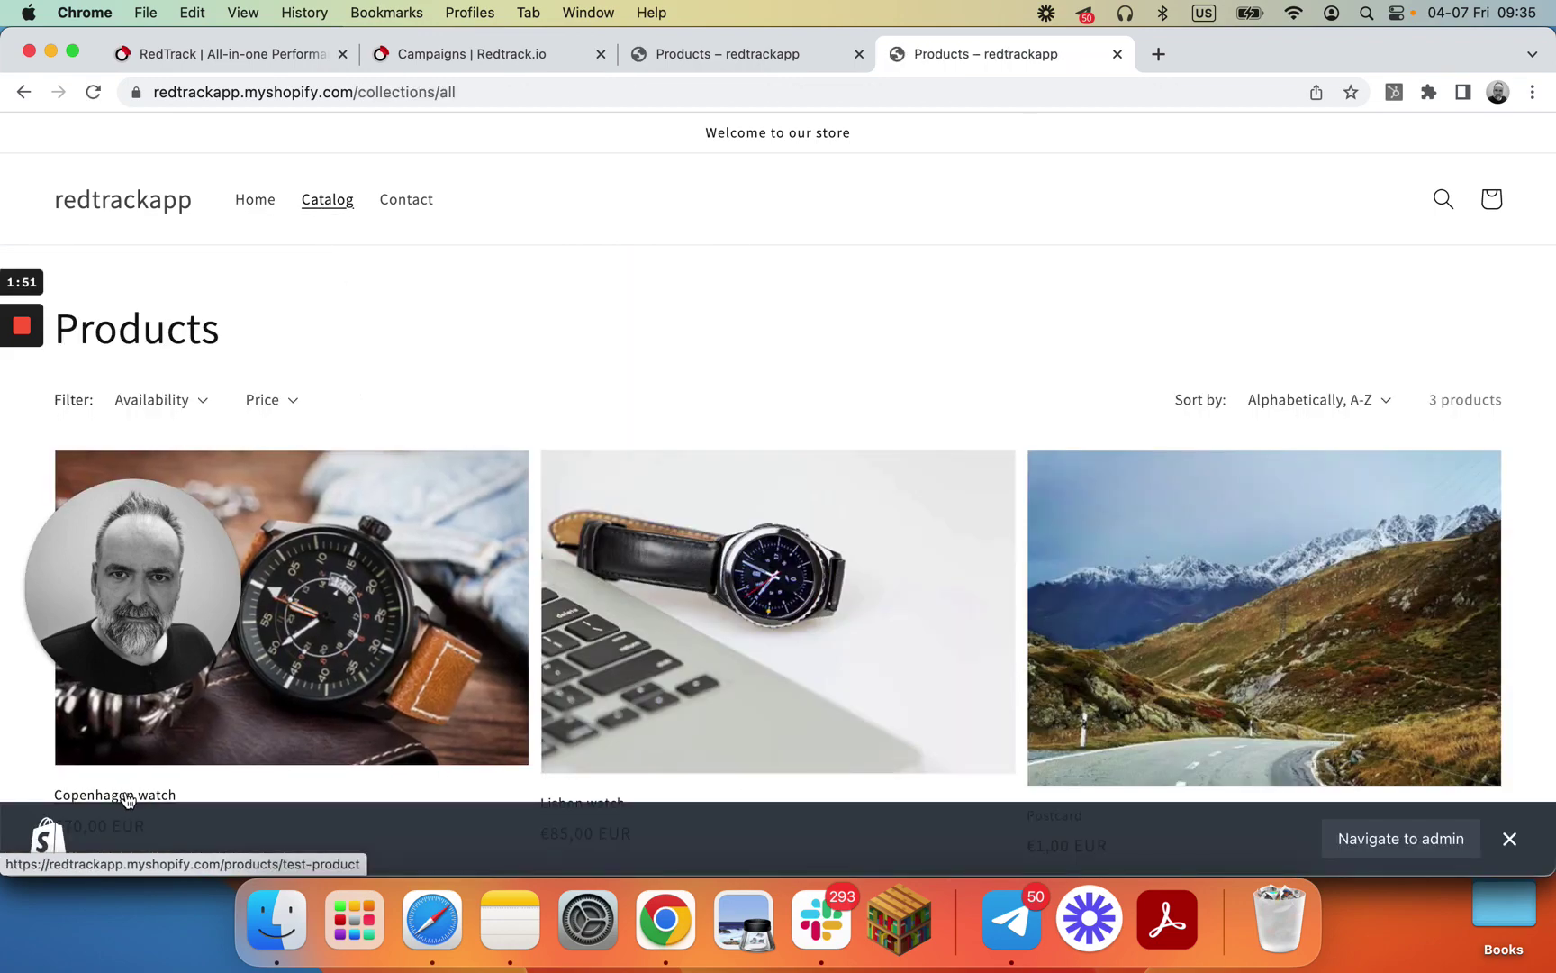
# Copy the tracking link with the test-product deeplink from Notes and load it in the current Chrome tab
pyautogui.click(510, 917)
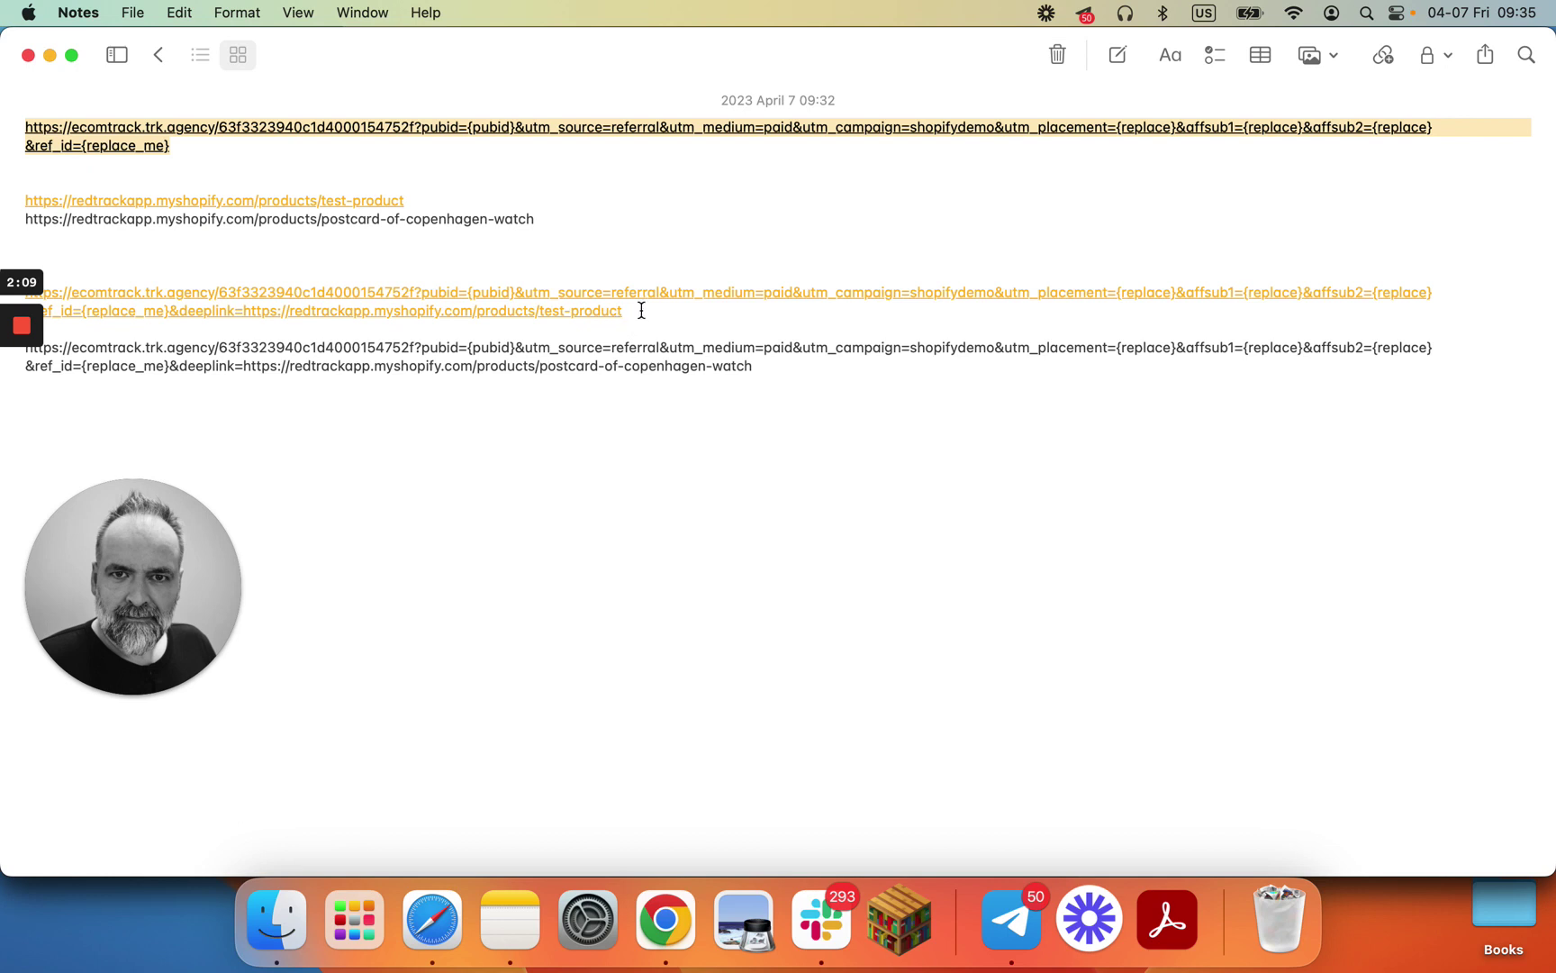
pyautogui.moveTo(642, 310); pyautogui.dragTo(48, 261)
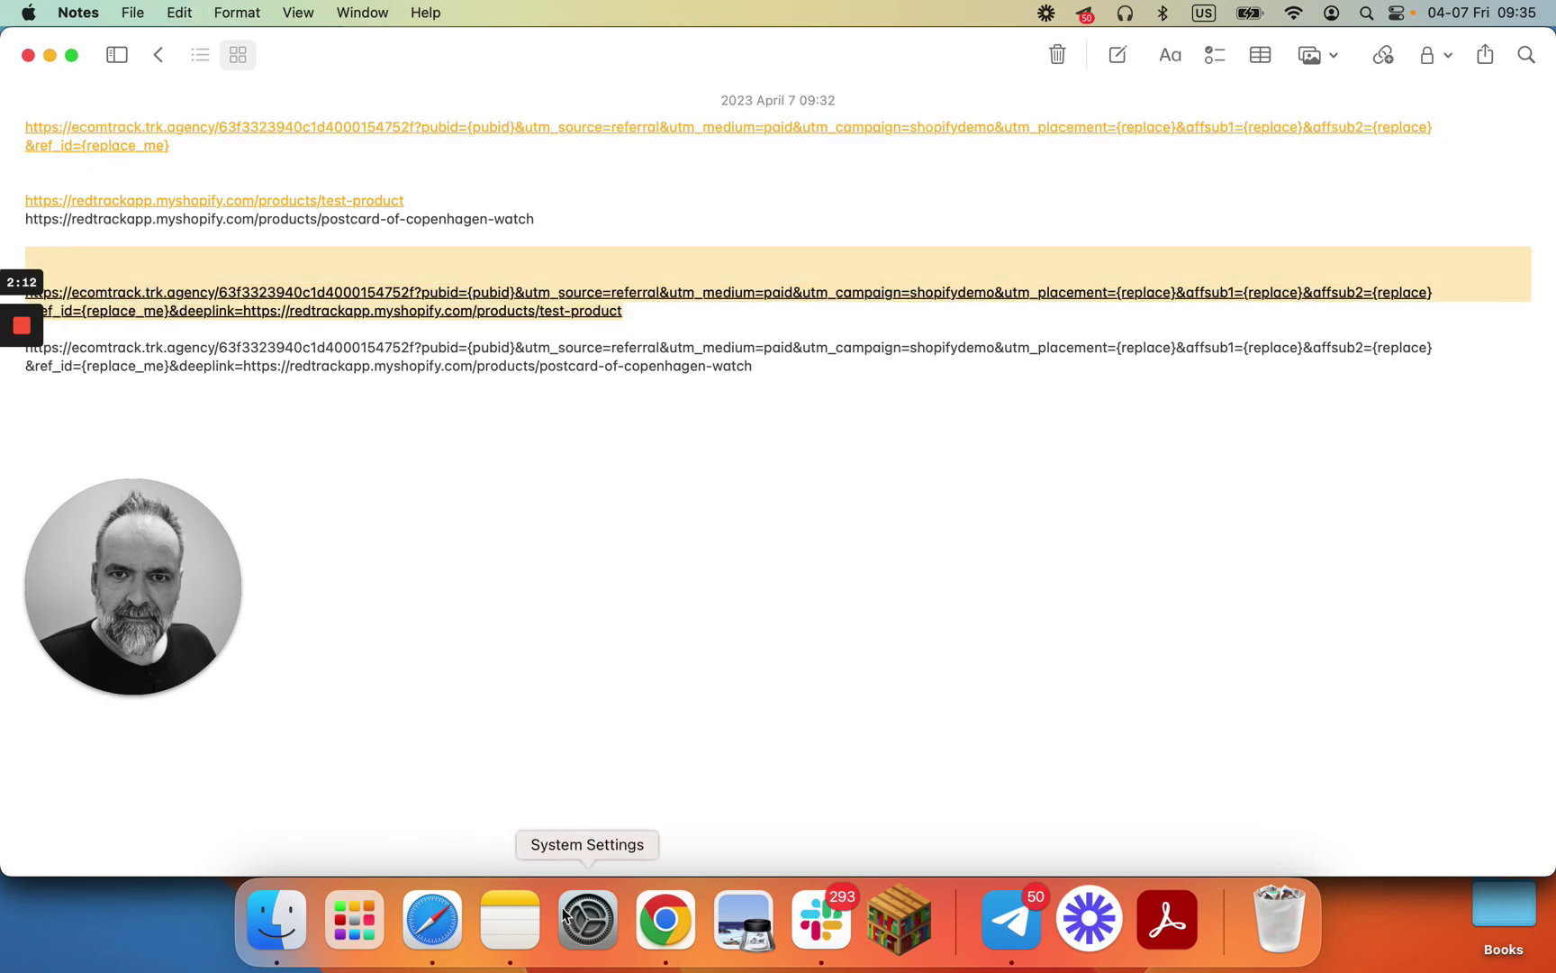
pyautogui.click(658, 919)
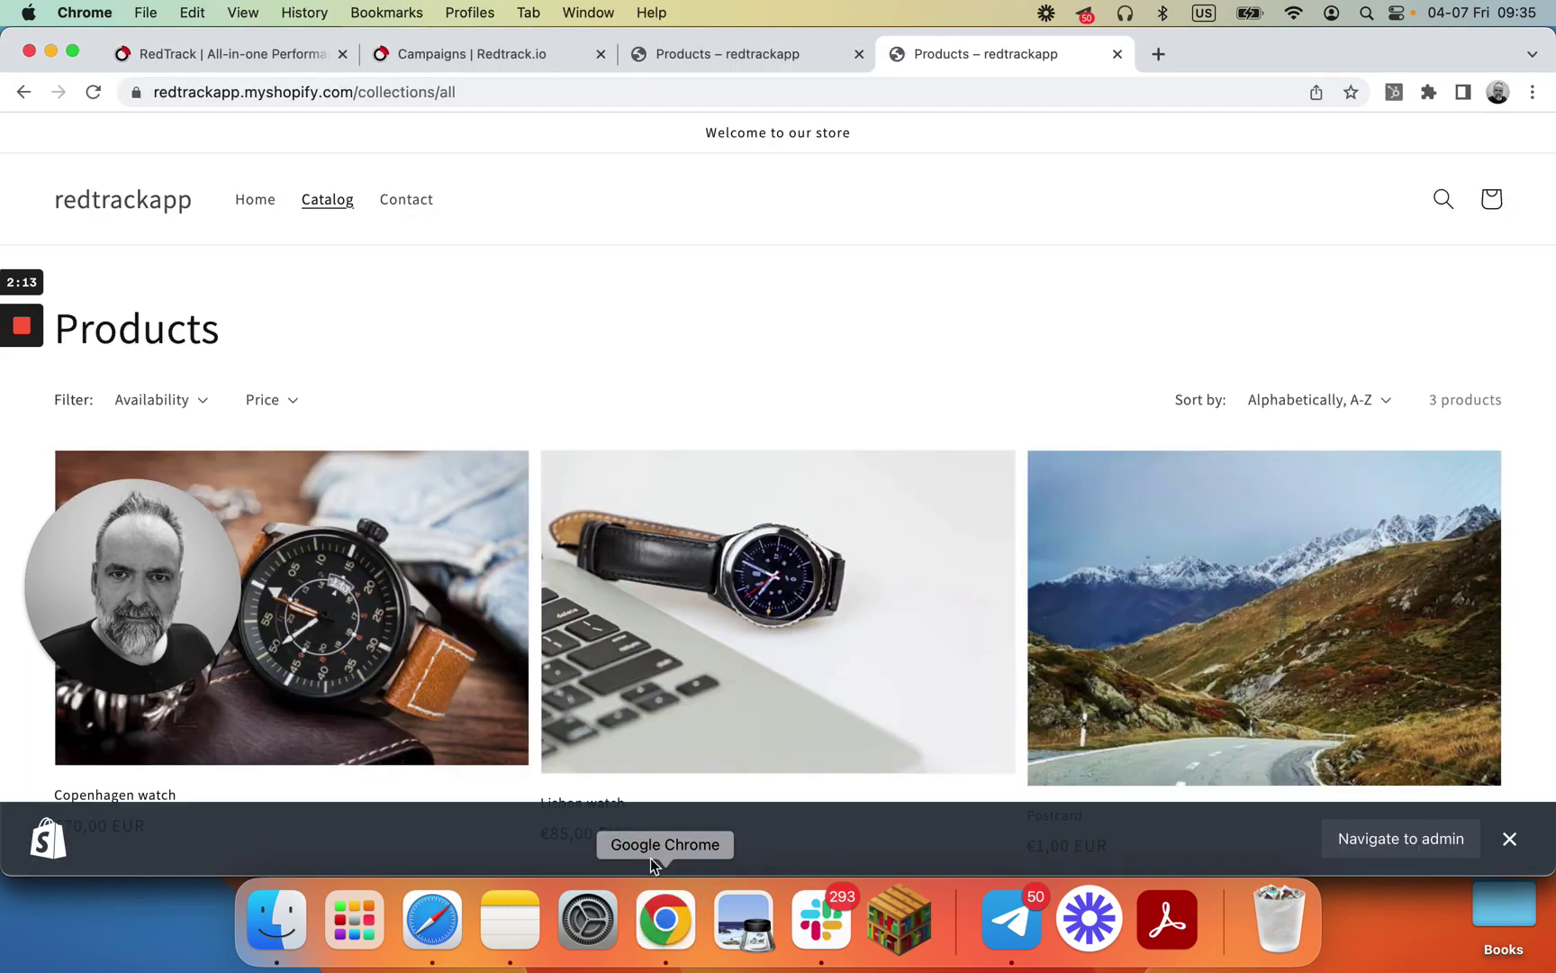
pyautogui.click(1050, 94)
pyautogui.press('super+v')
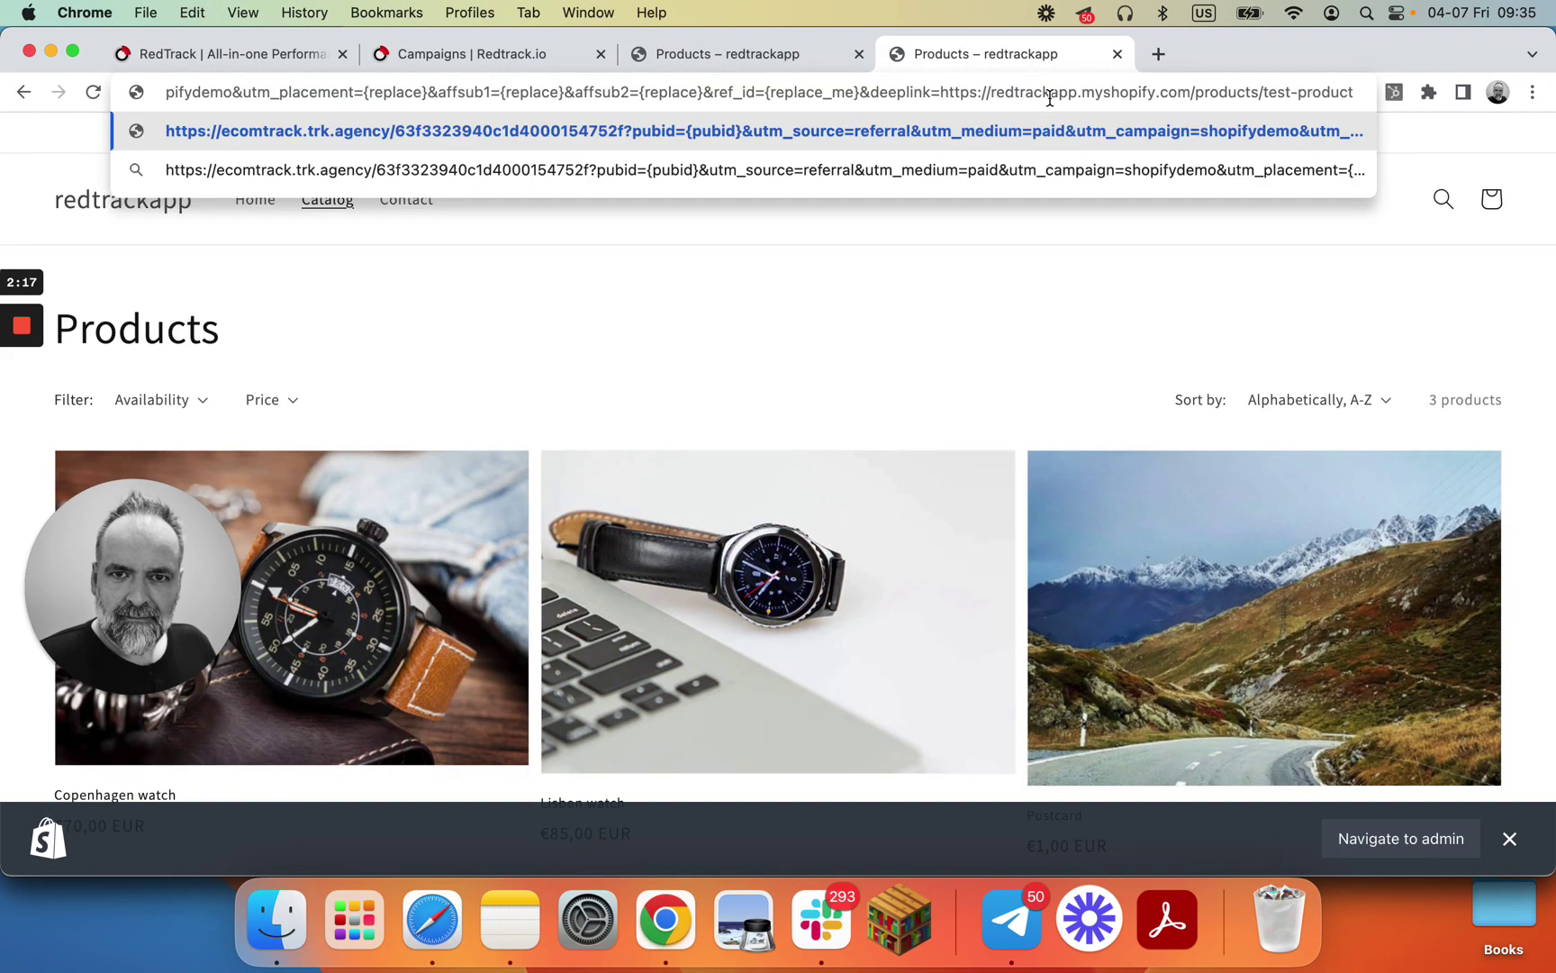
pyautogui.press('Return')
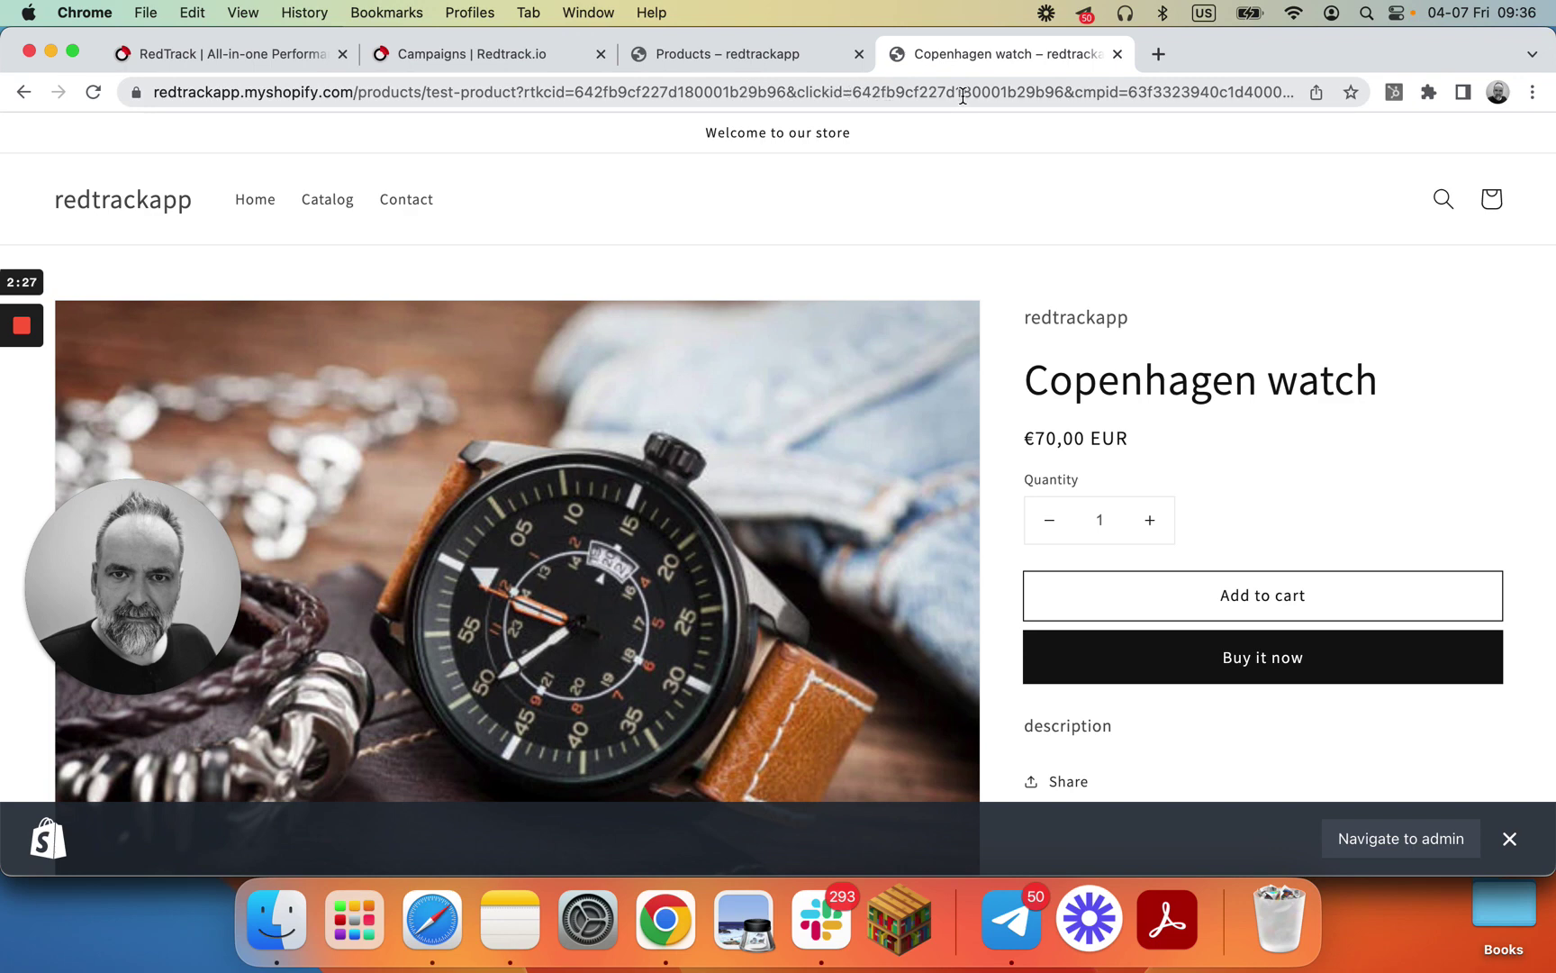
# Copy the tracking link with the postcard-of-copenhagen-watch deeplink from Notes and load it in Chrome's Copenhagen watch tab
pyautogui.click(755, 54)
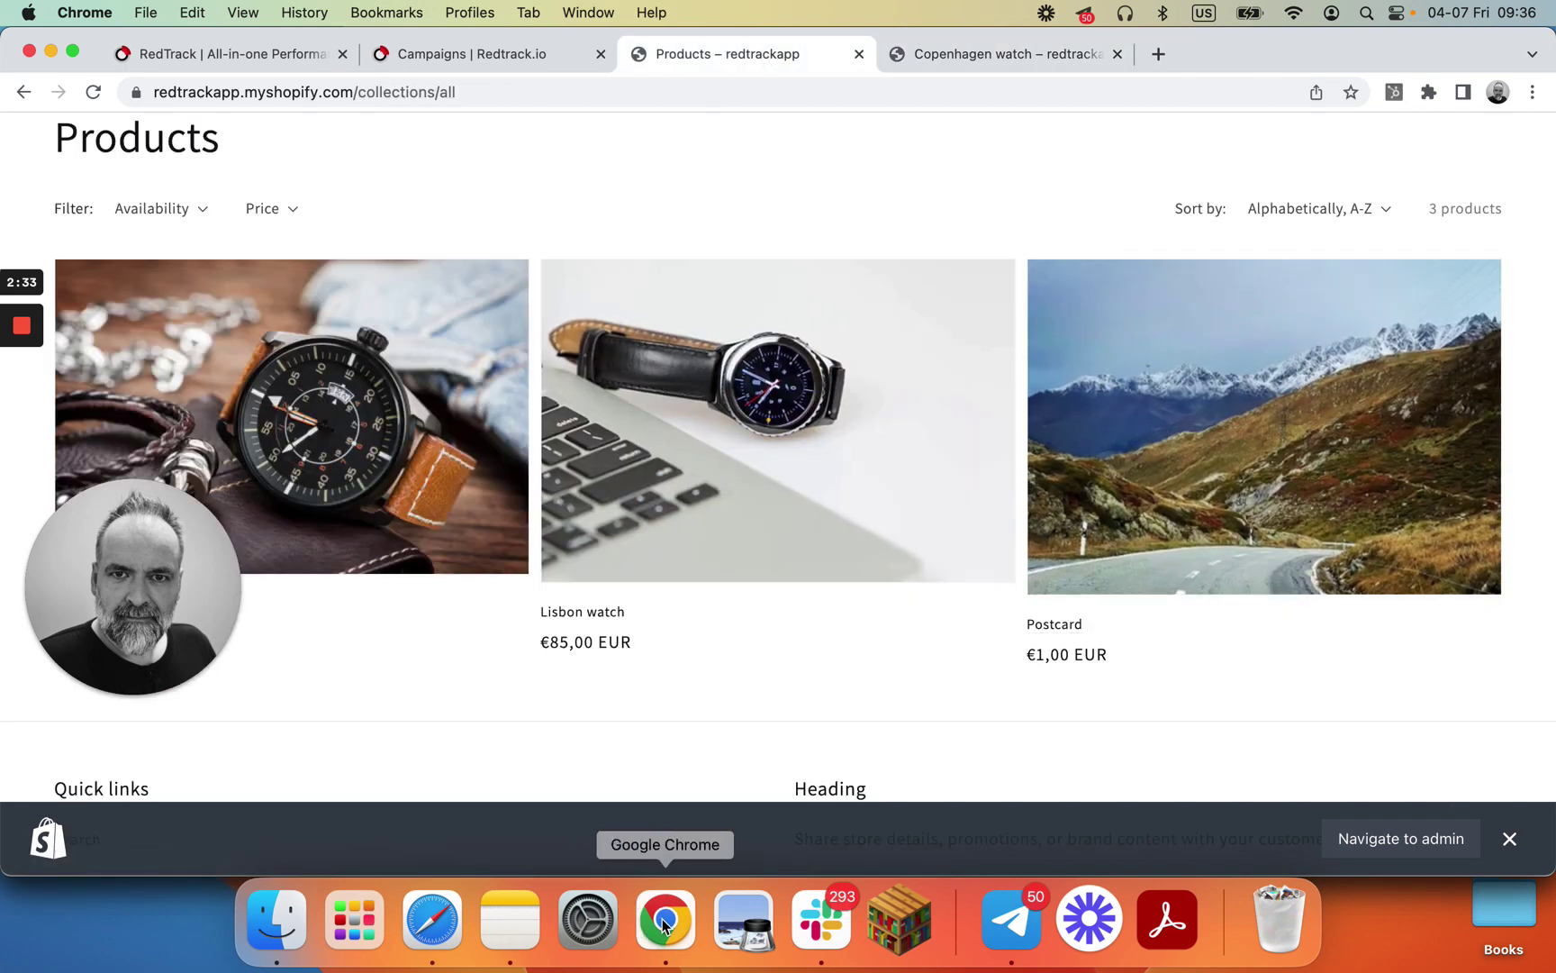
pyautogui.click(487, 925)
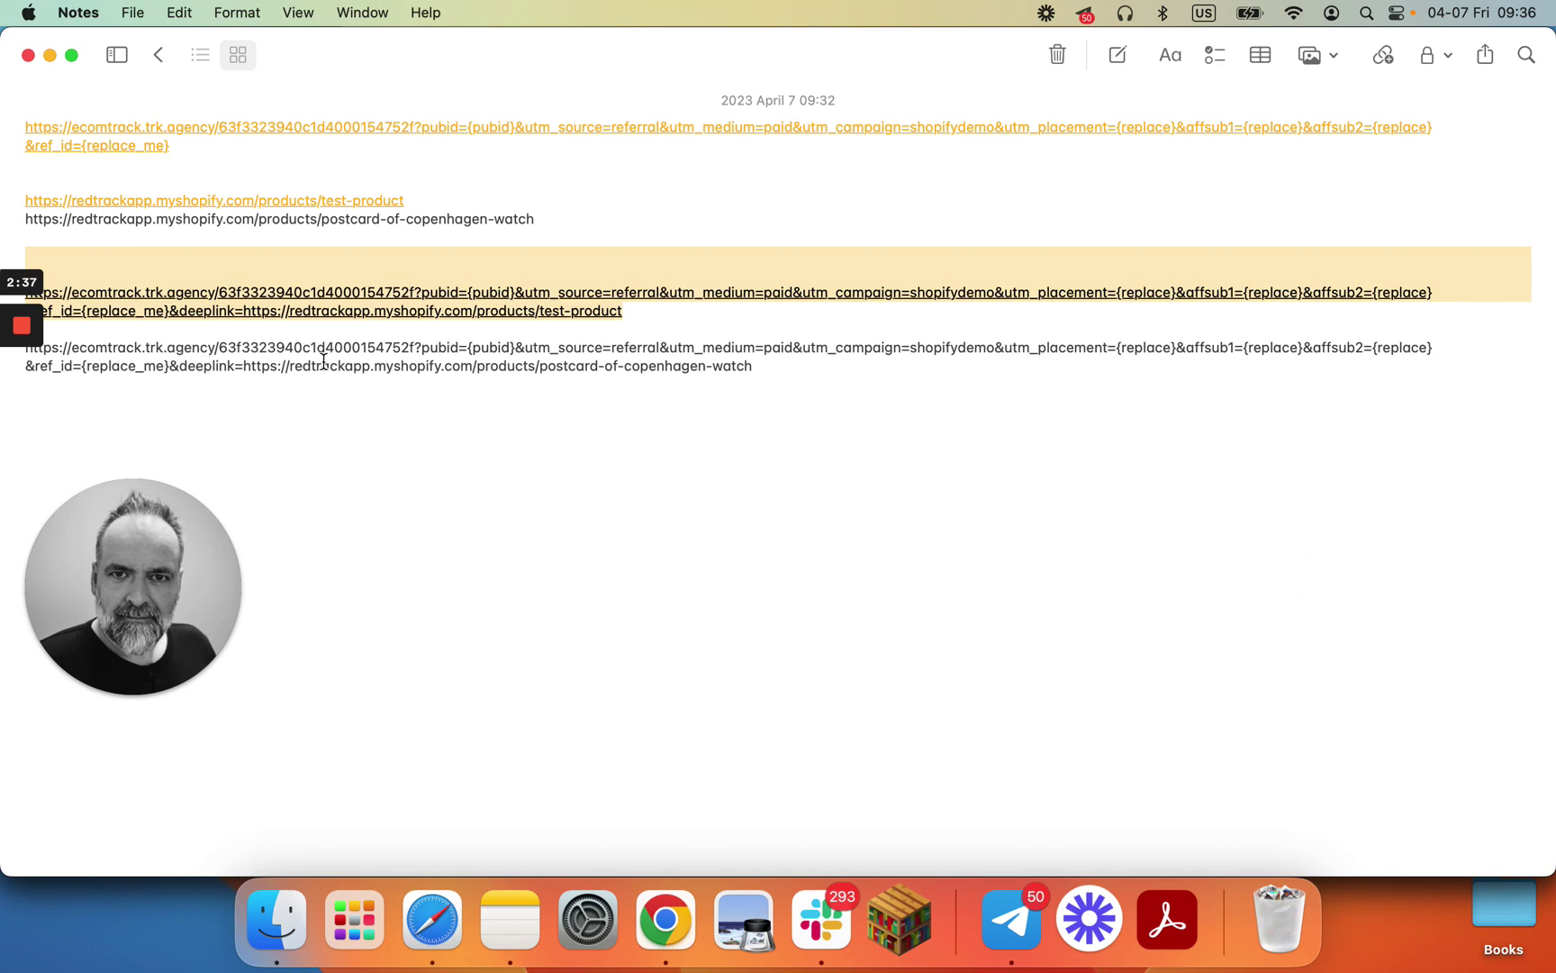
pyautogui.moveTo(763, 365); pyautogui.dragTo(4, 358)
pyautogui.press('super+c')
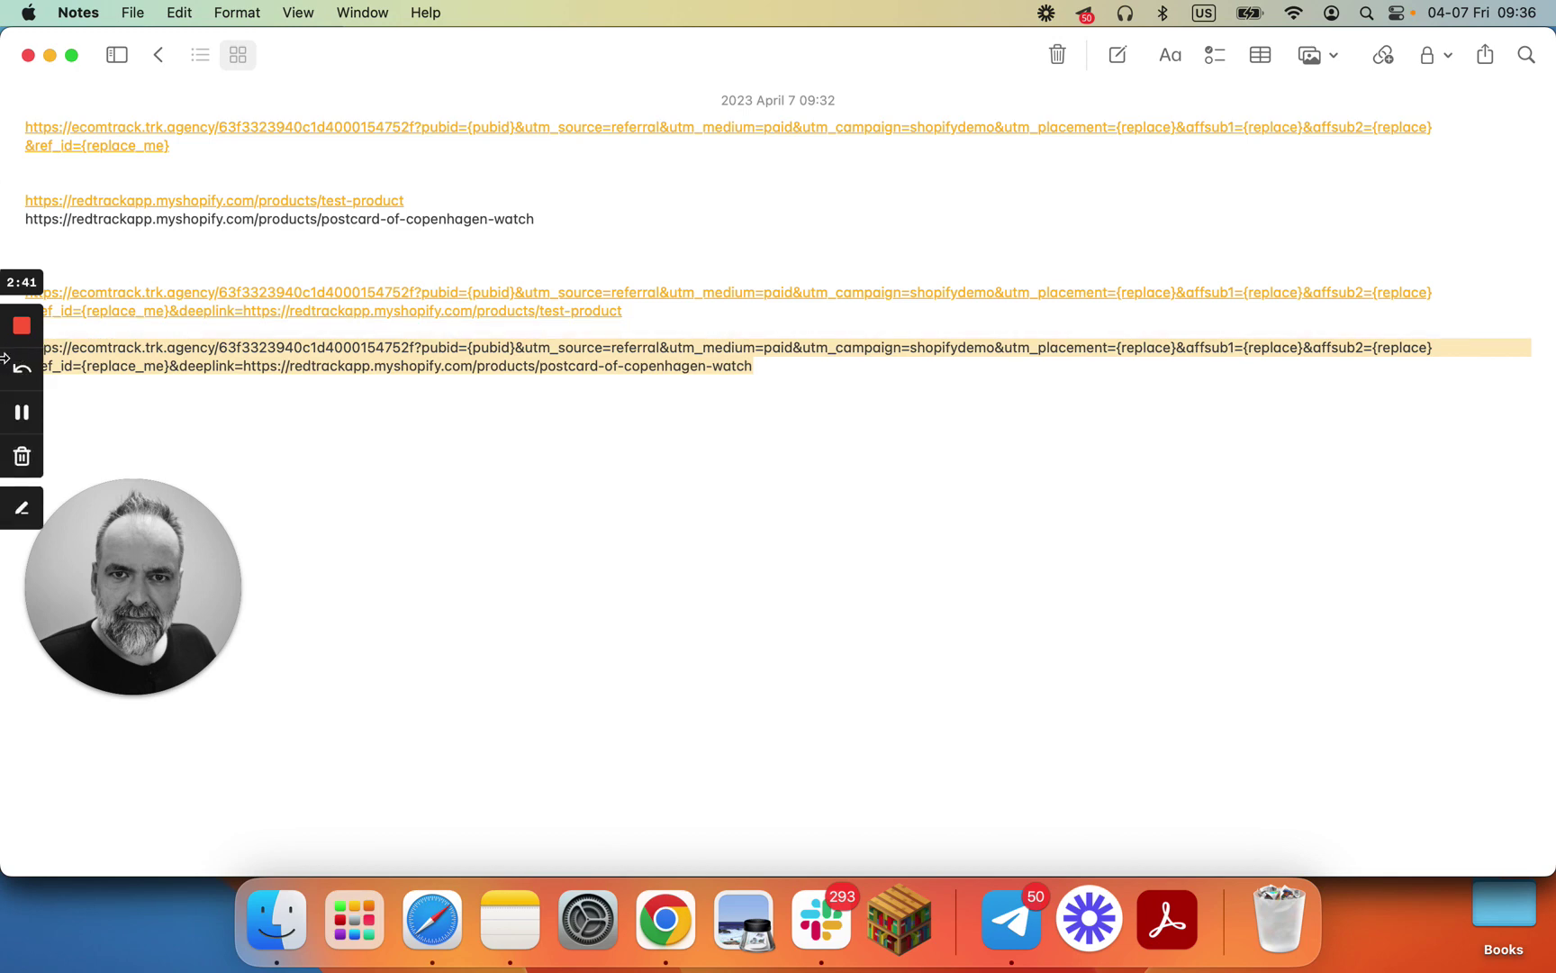
pyautogui.click(665, 919)
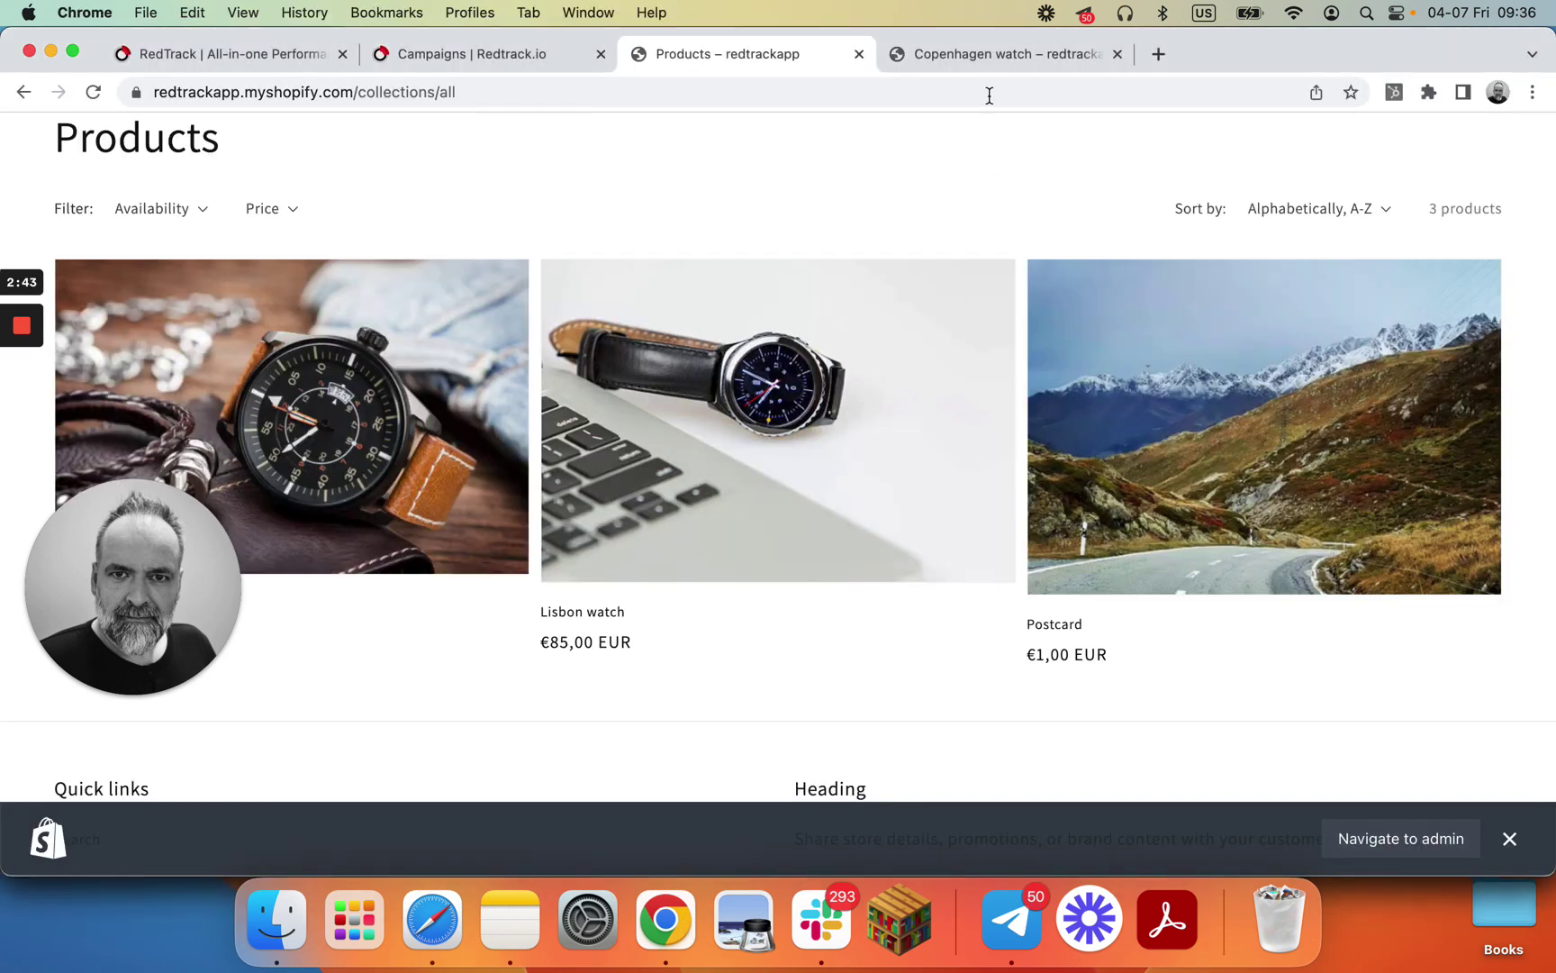
pyautogui.click(989, 52)
pyautogui.click(928, 90)
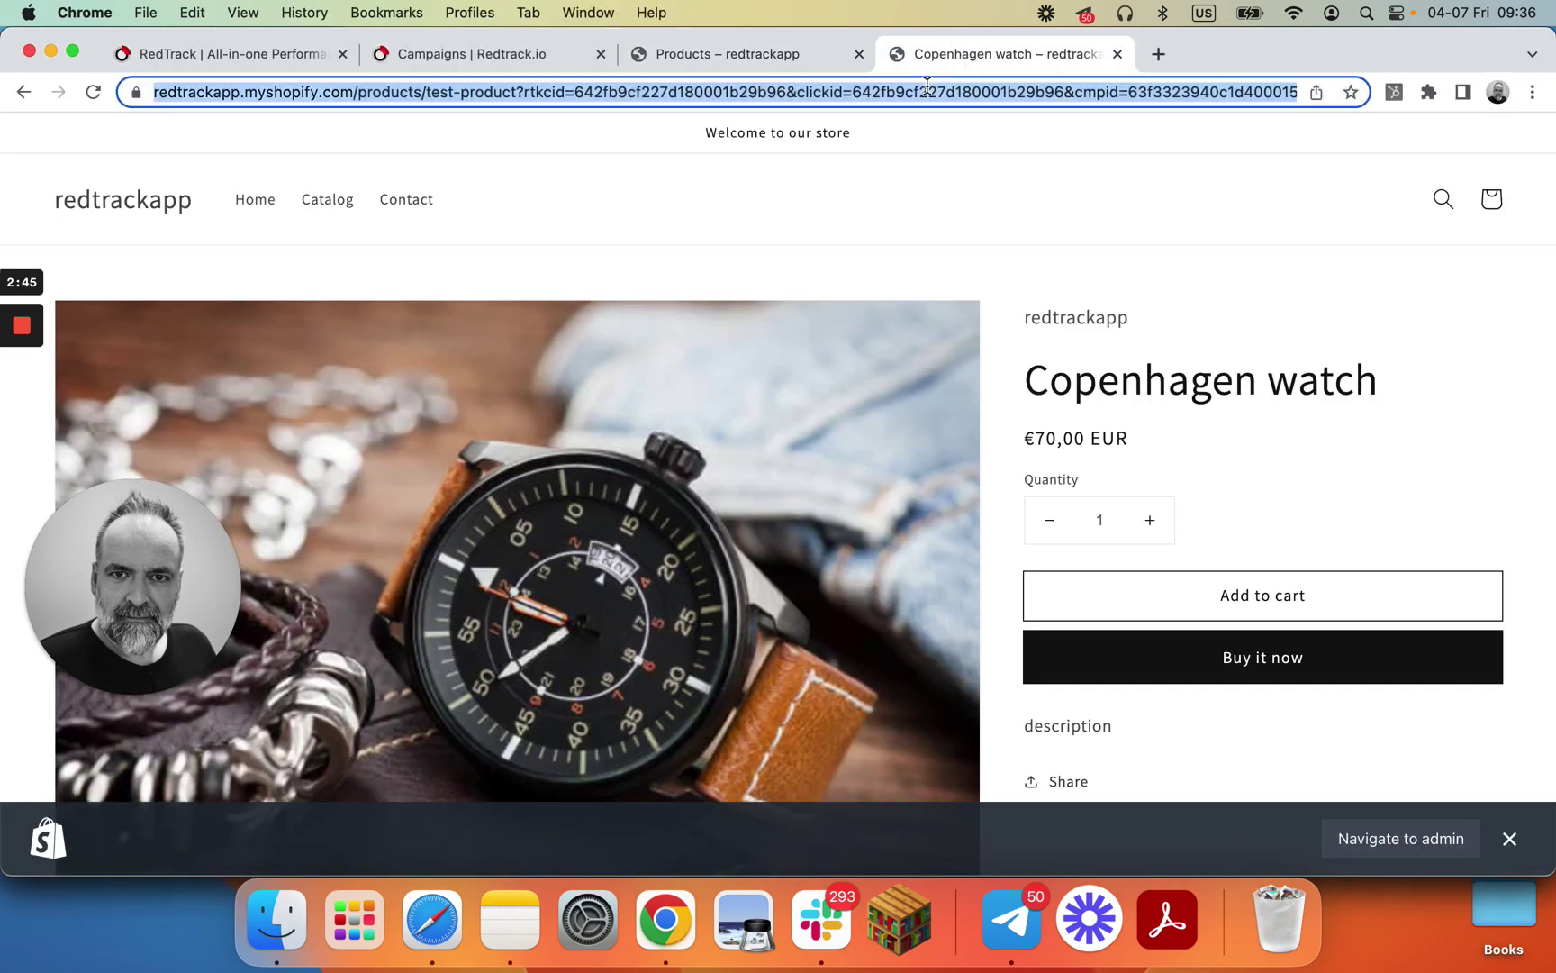
pyautogui.press('super+v')
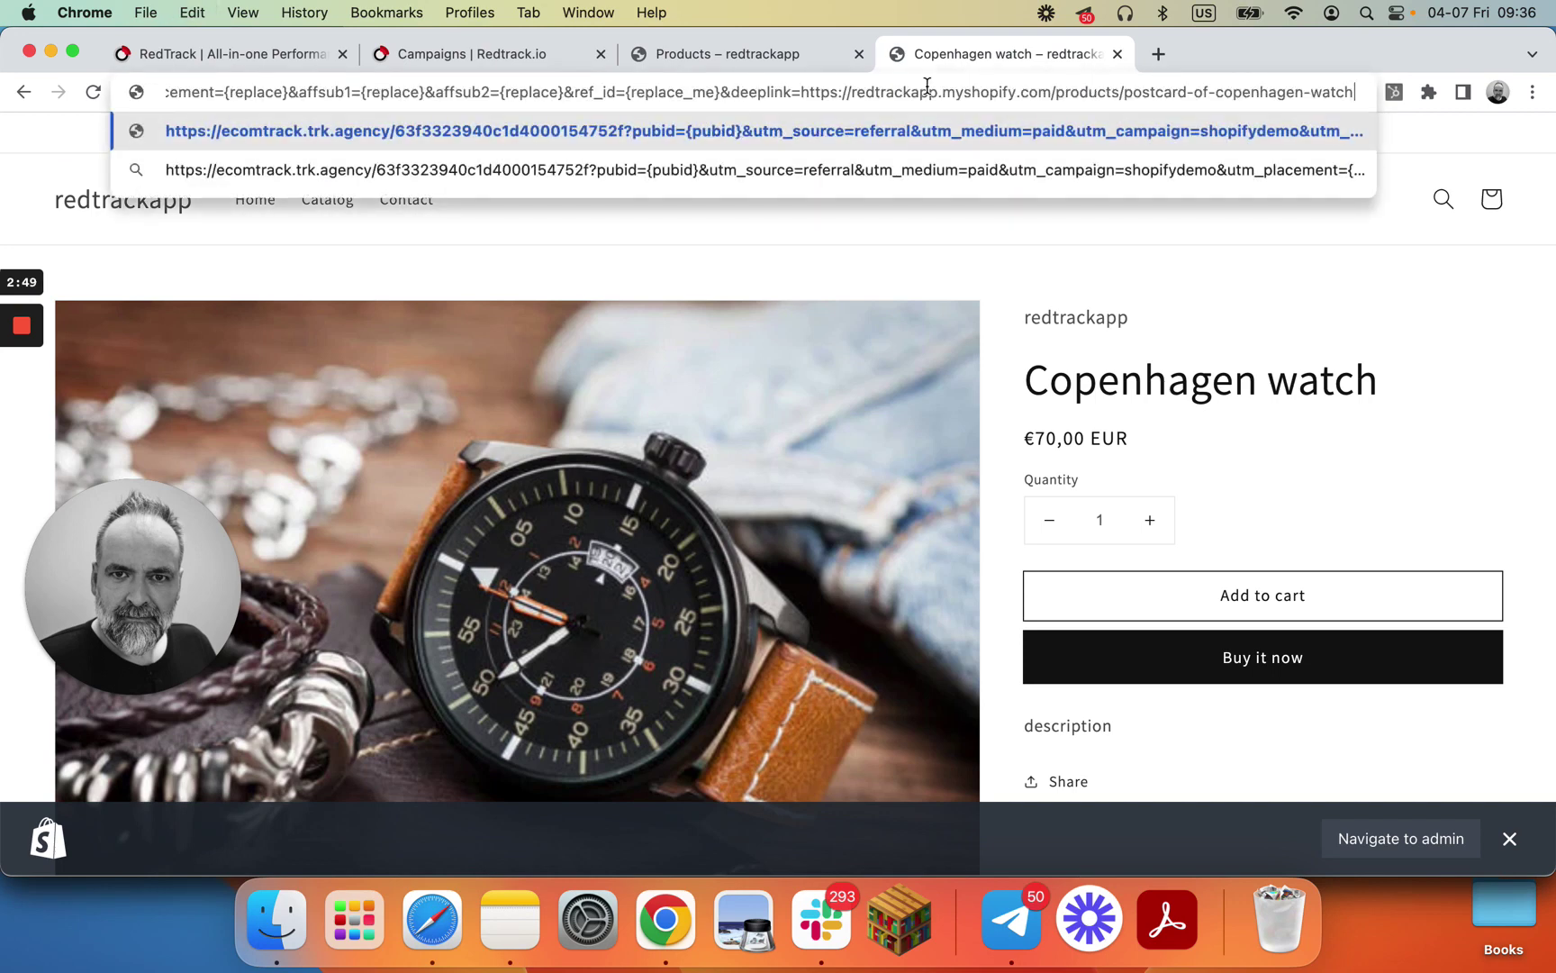
pyautogui.press('Return')
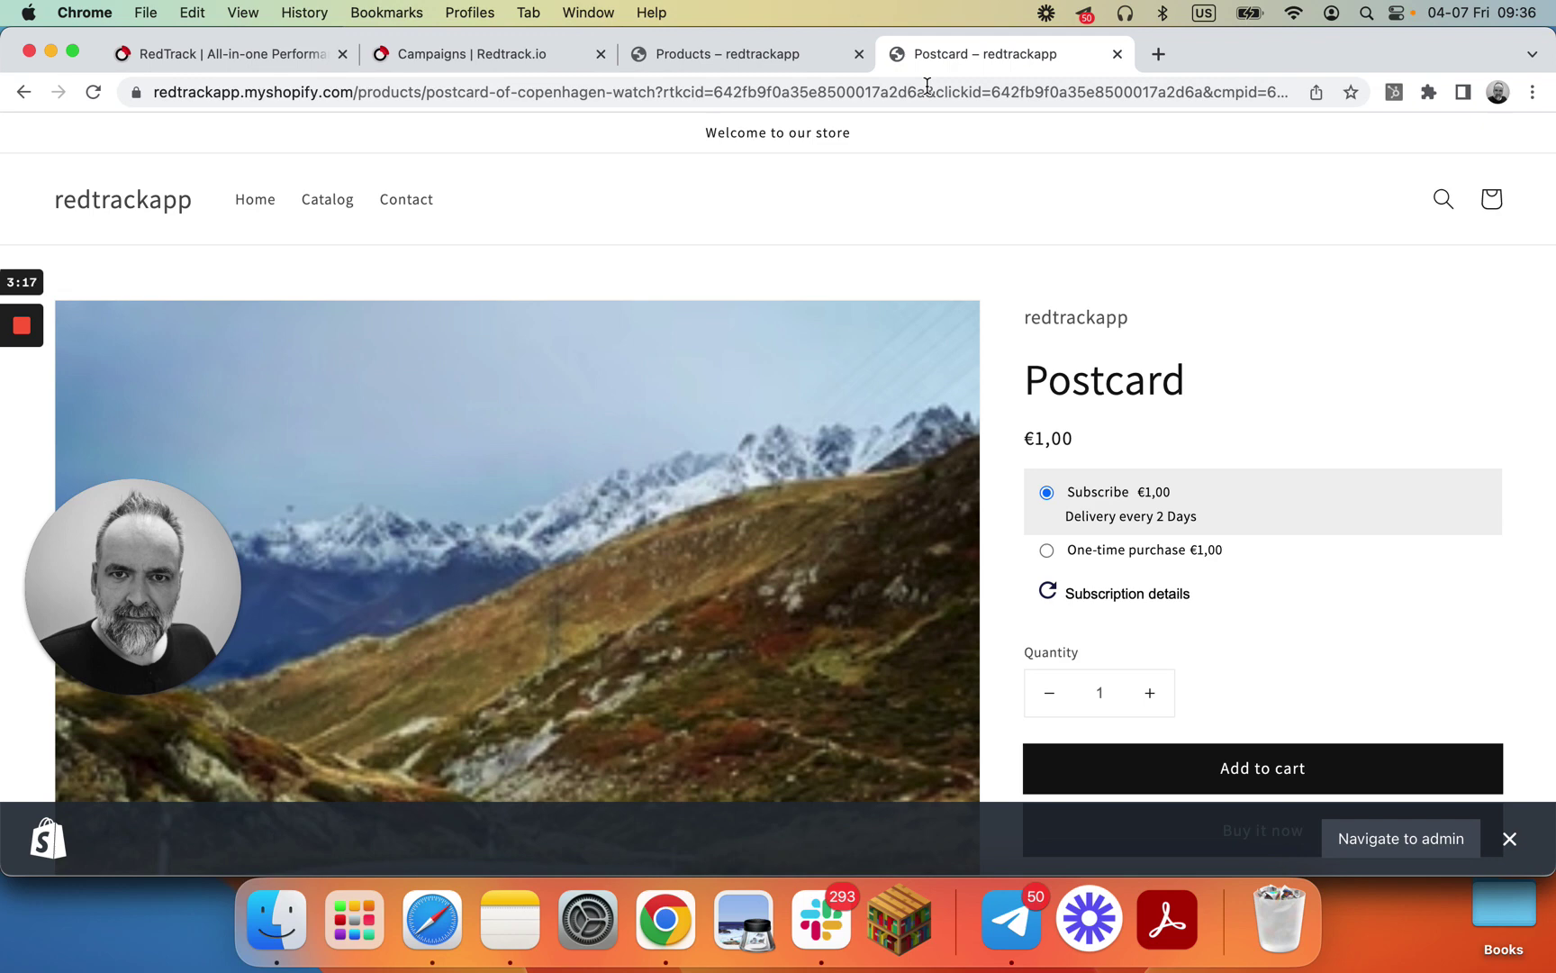
# Open the report of the Referrals for Shopify Demo campaign and group its data by Deeplink
pyautogui.click(492, 52)
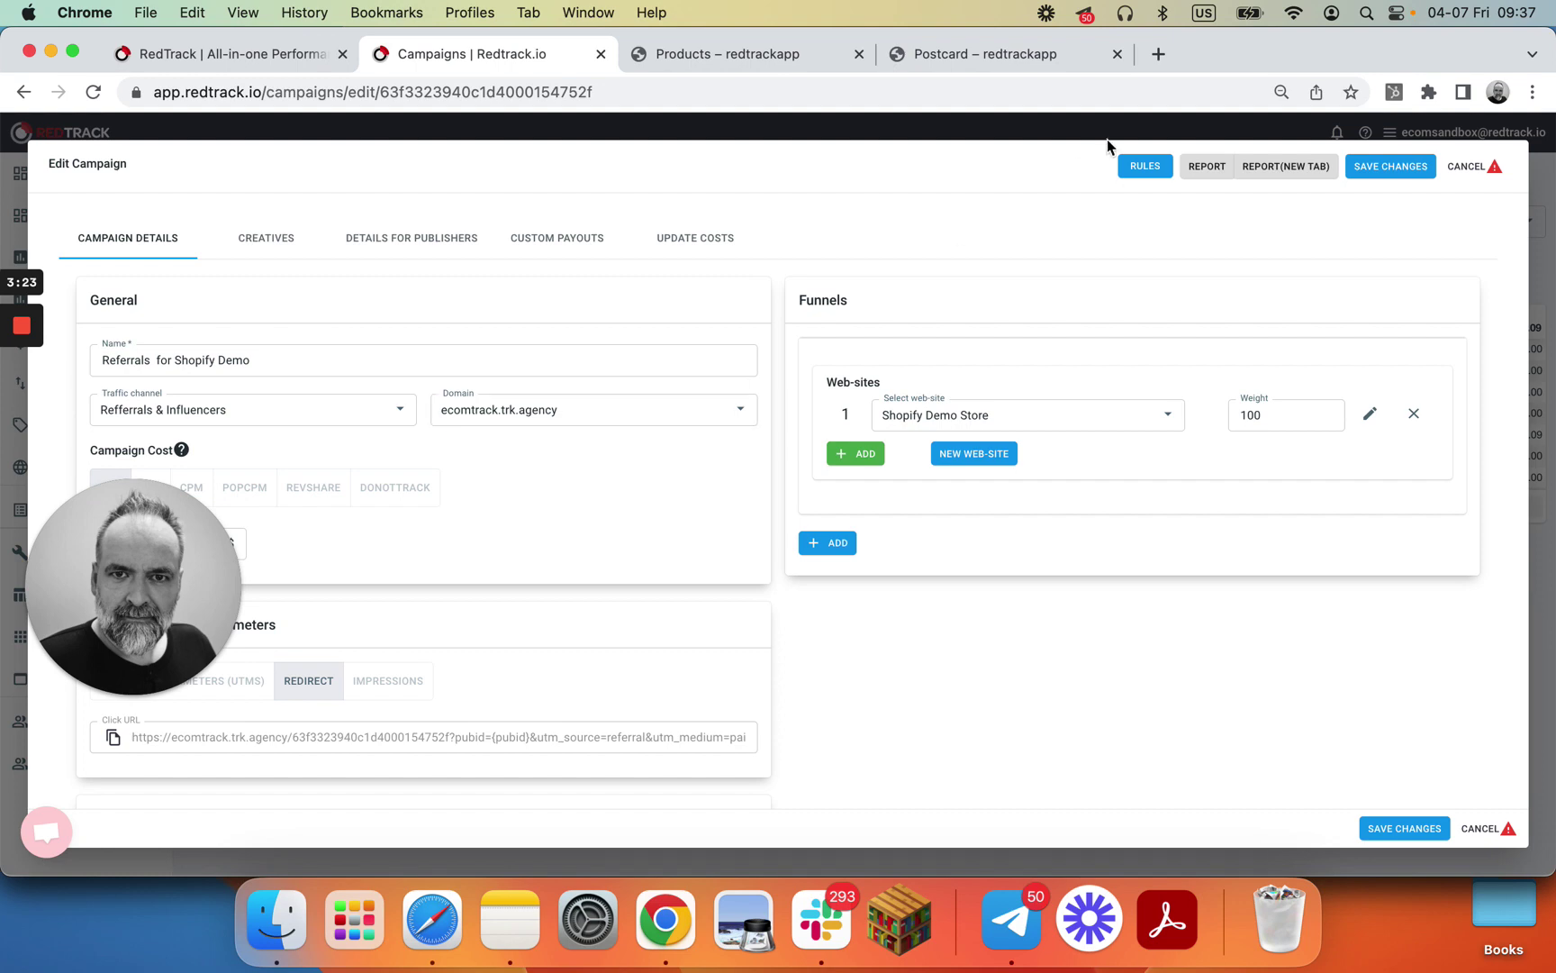
pyautogui.click(1215, 169)
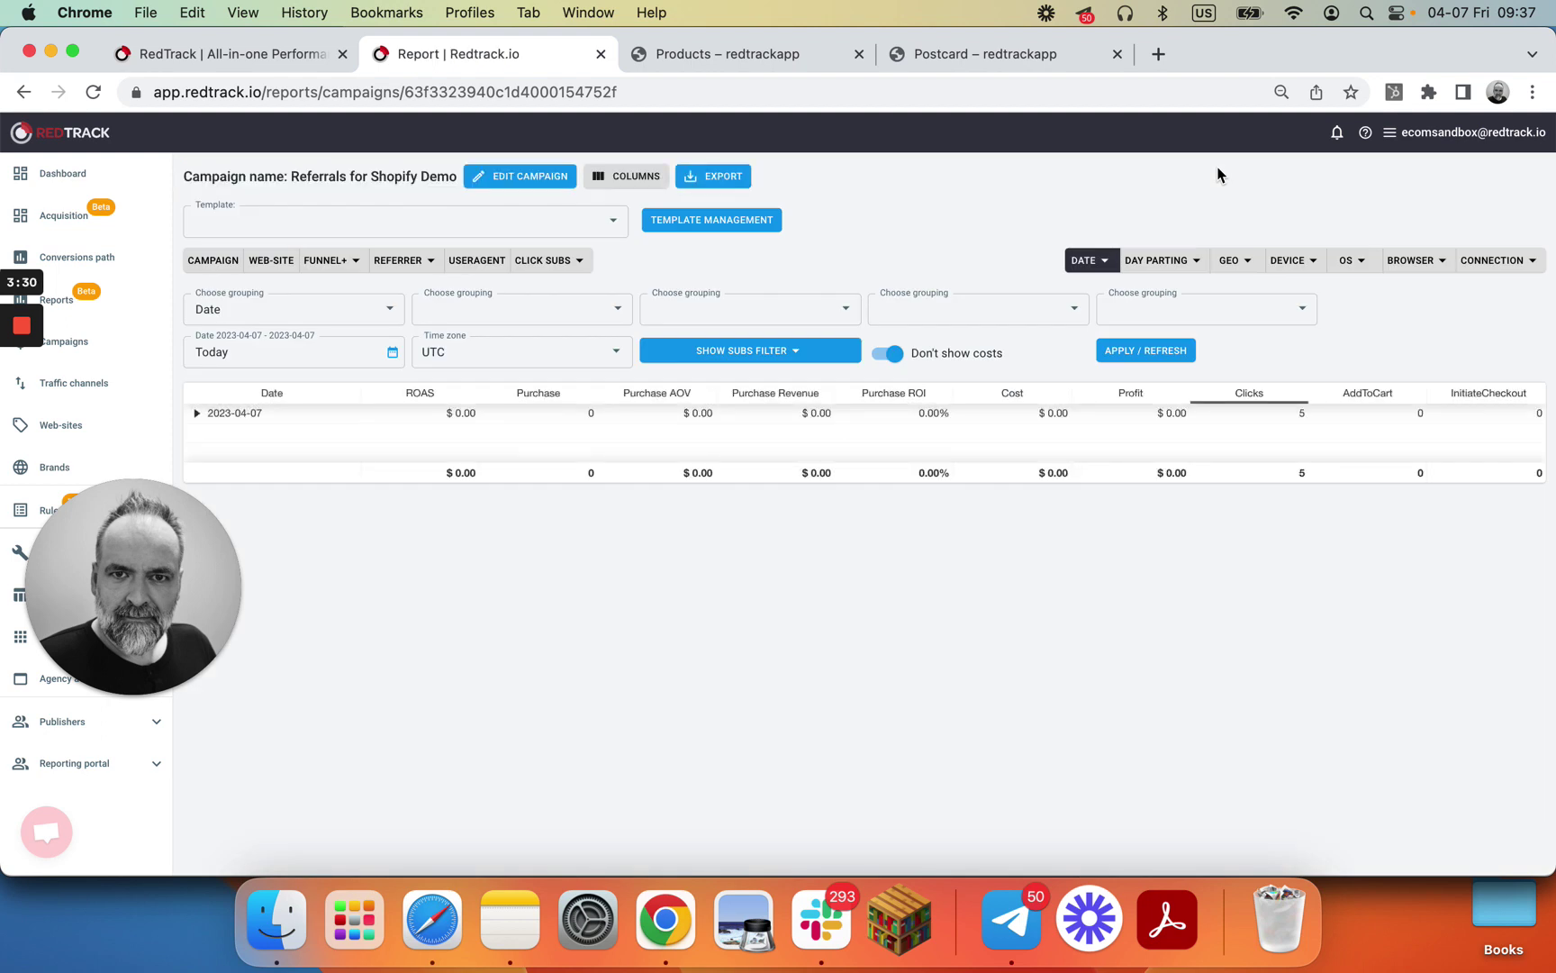
pyautogui.click(325, 312)
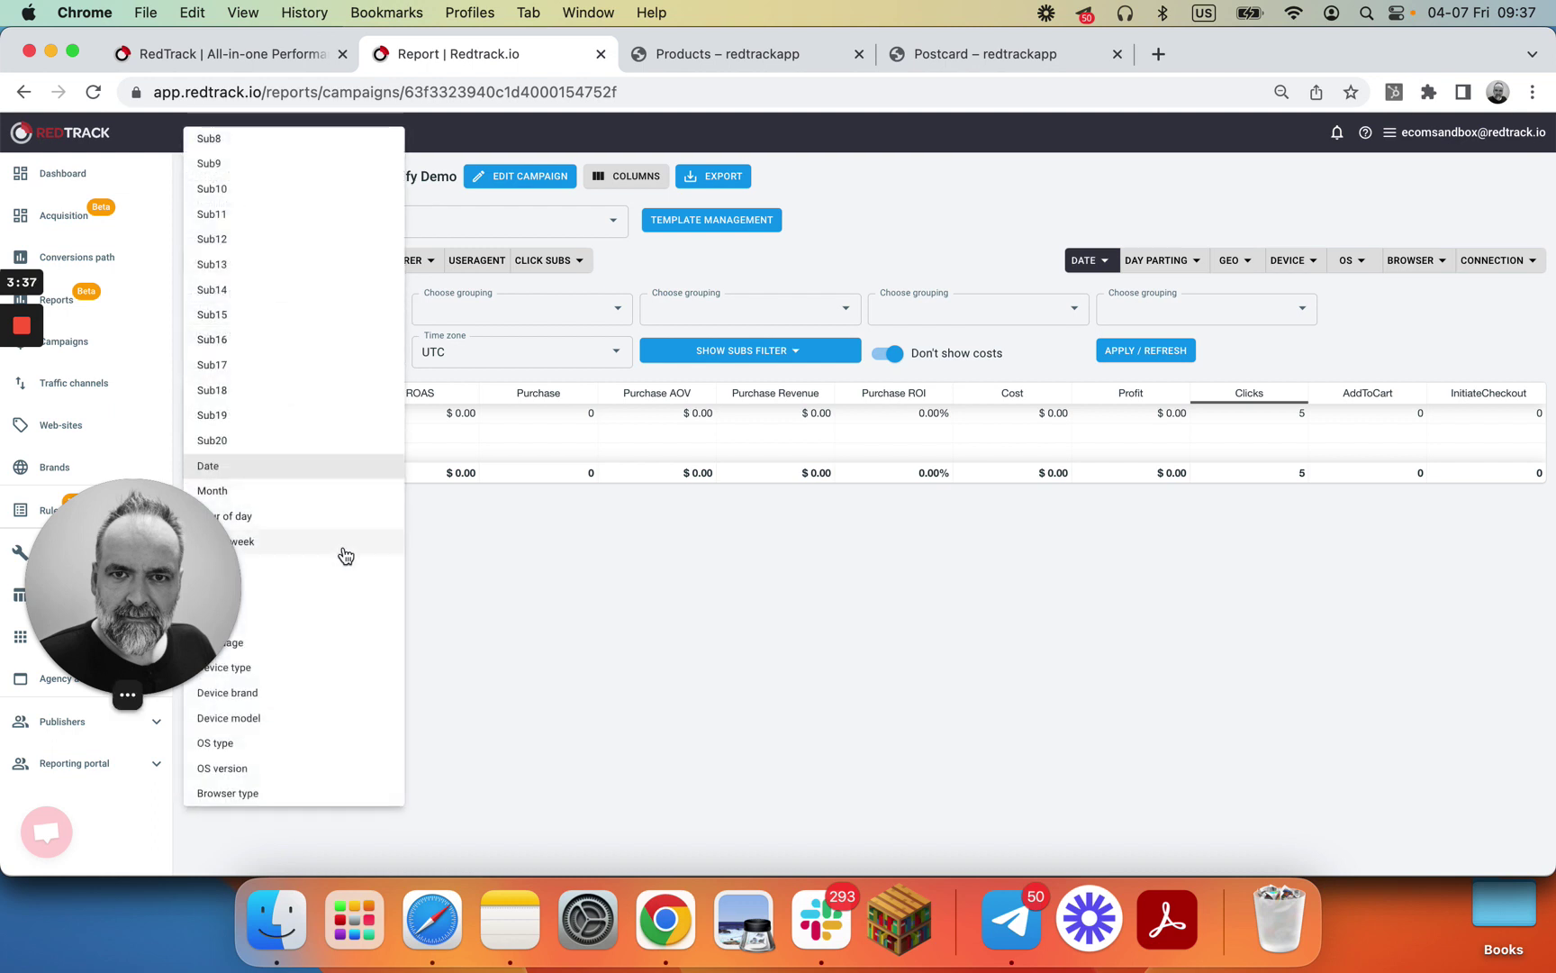
pyautogui.scroll(-1, 344, 554)
pyautogui.scroll(3, 345, 555)
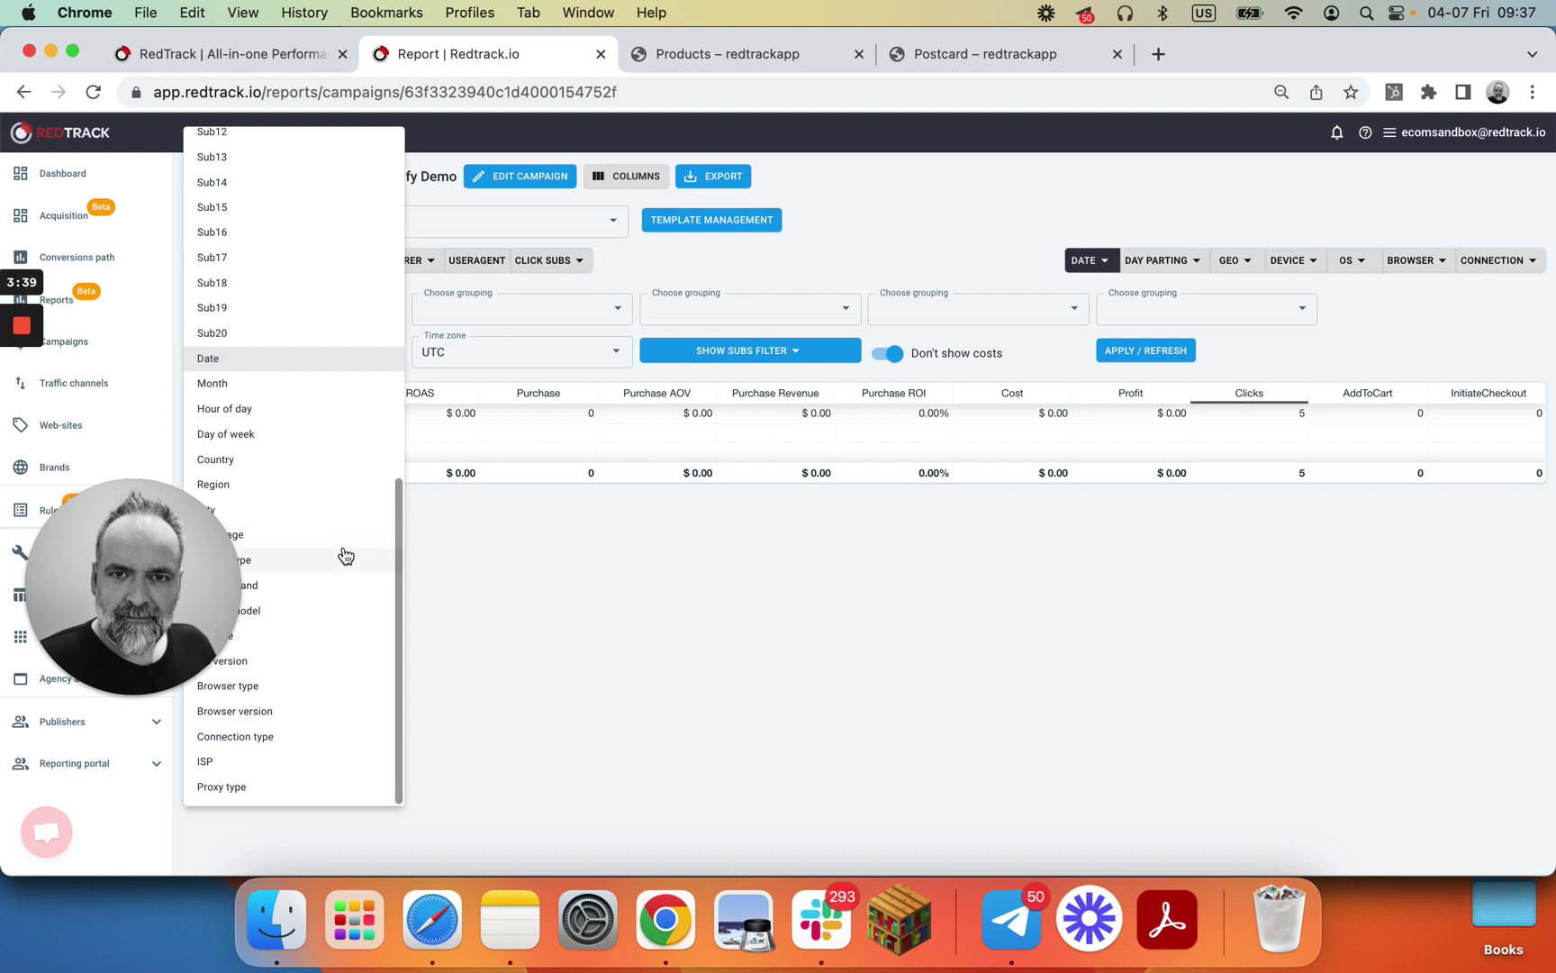
pyautogui.scroll(5, 345, 555)
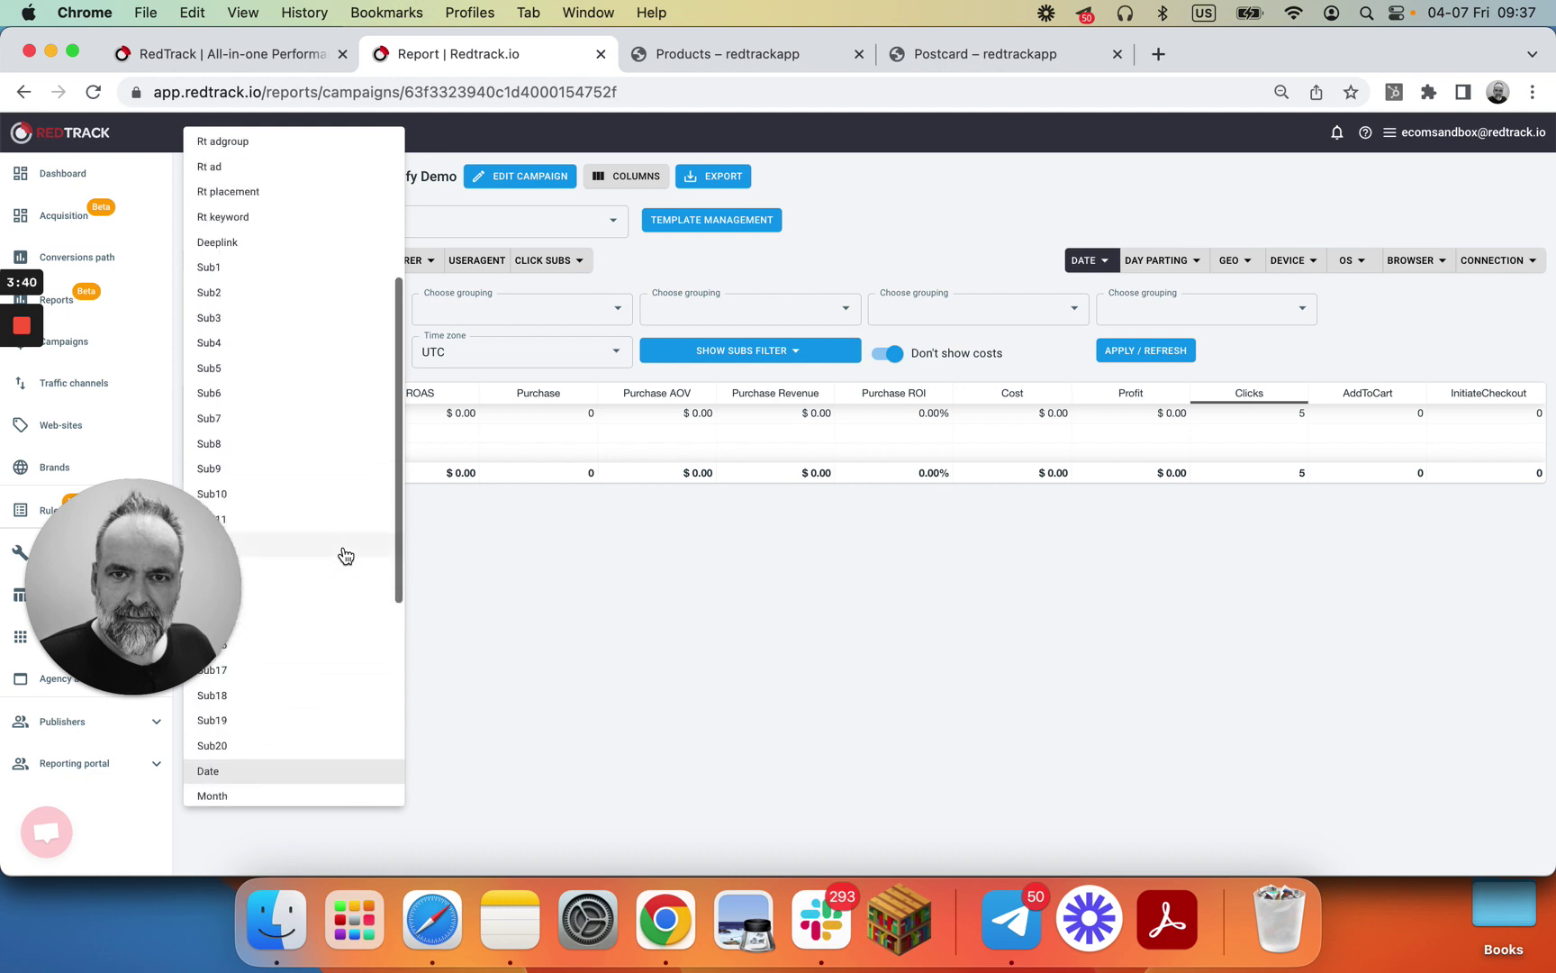
pyautogui.click(243, 243)
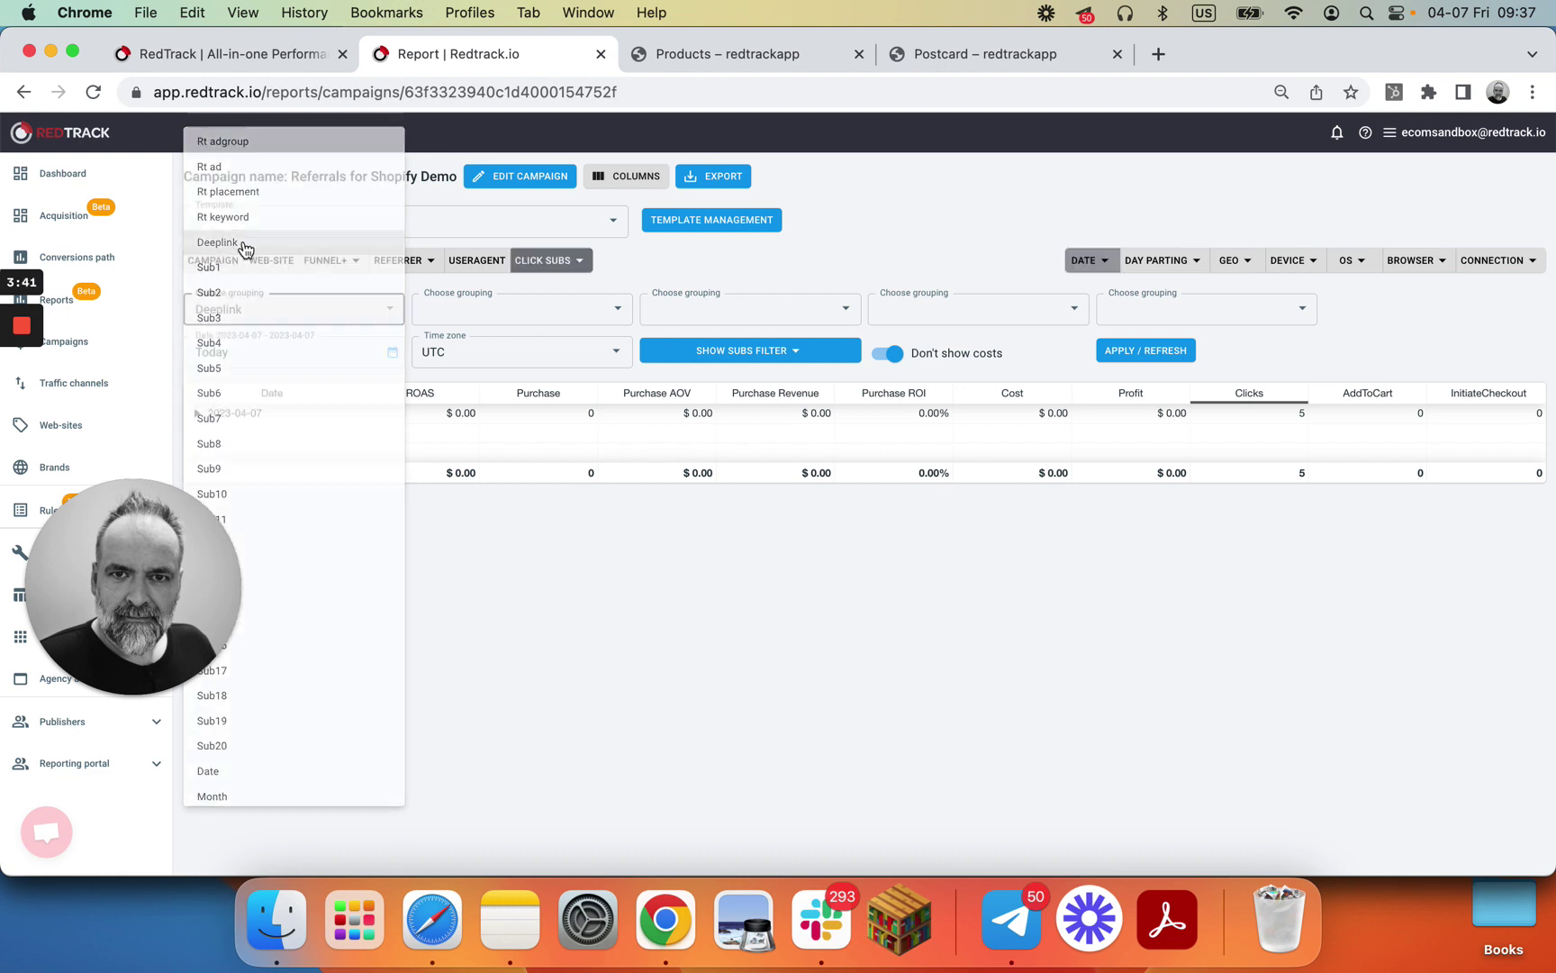
pyautogui.click(1168, 352)
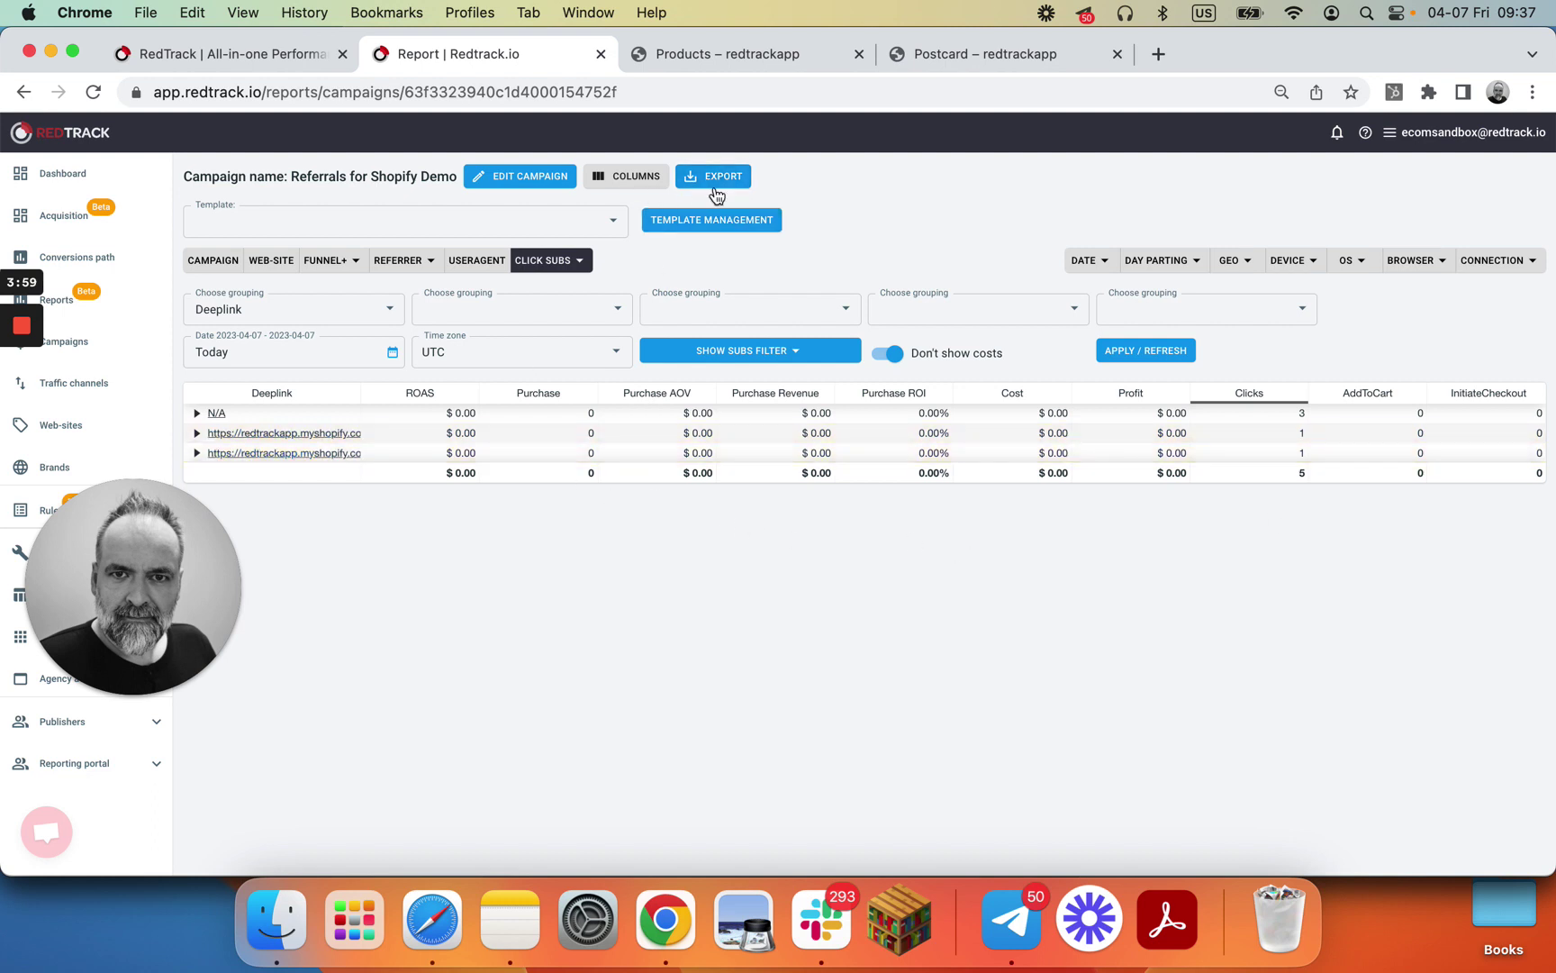
# Remove Purchase, Purchase Revenue, AddToCart and InitiateCheckout from the report columns, and place Clicks first in the column order
pyautogui.click(628, 180)
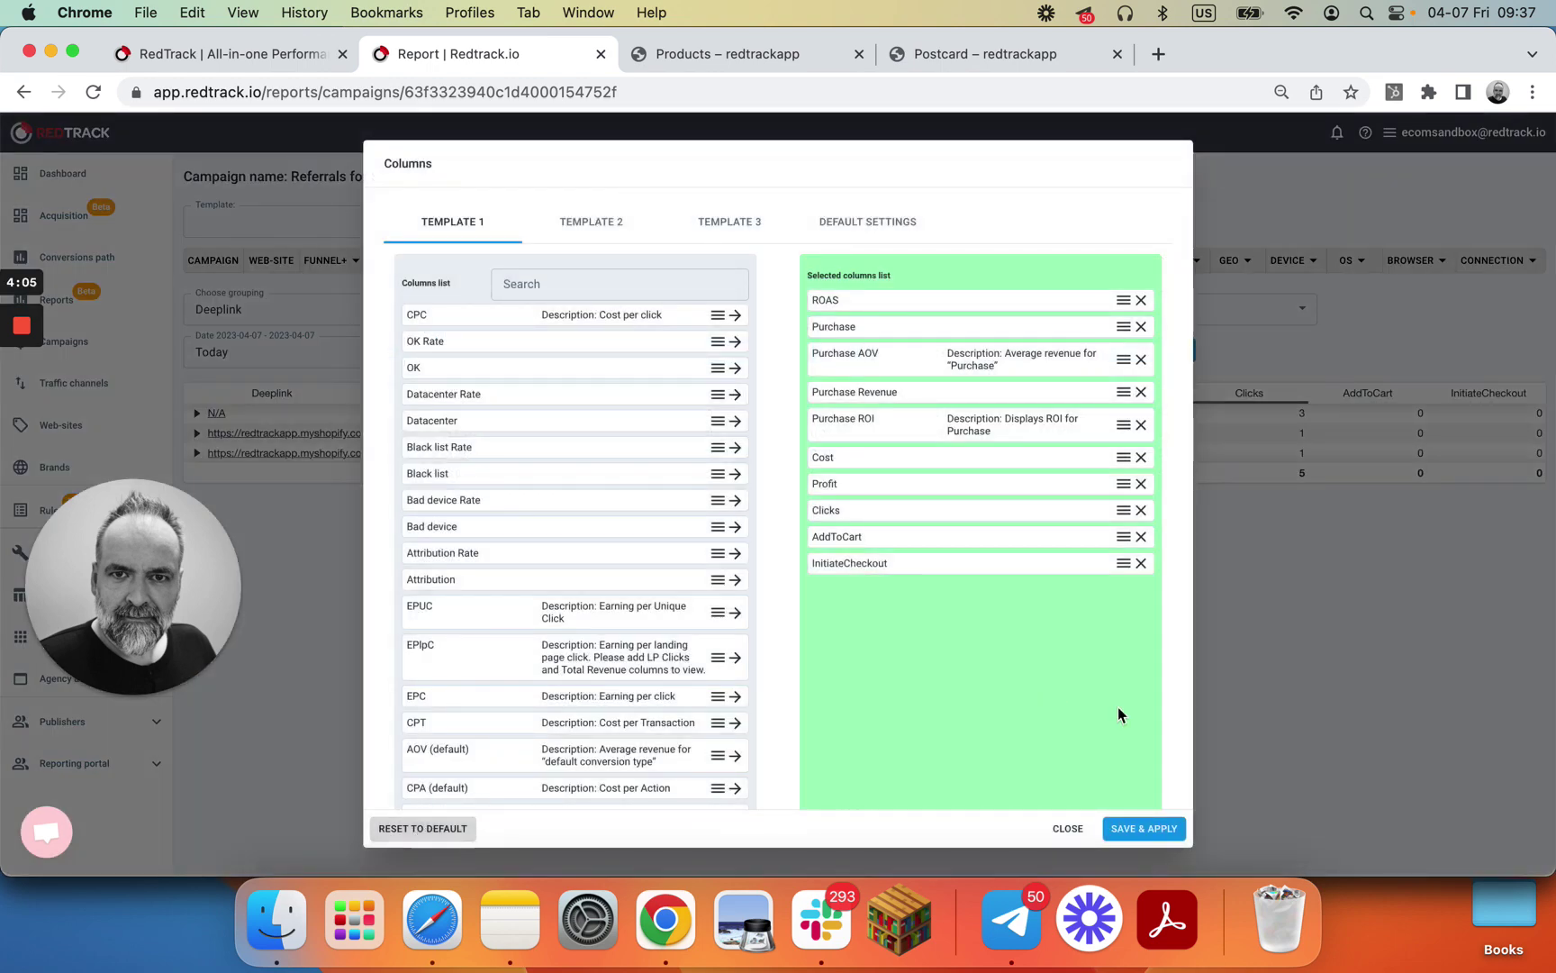
pyautogui.click(1144, 828)
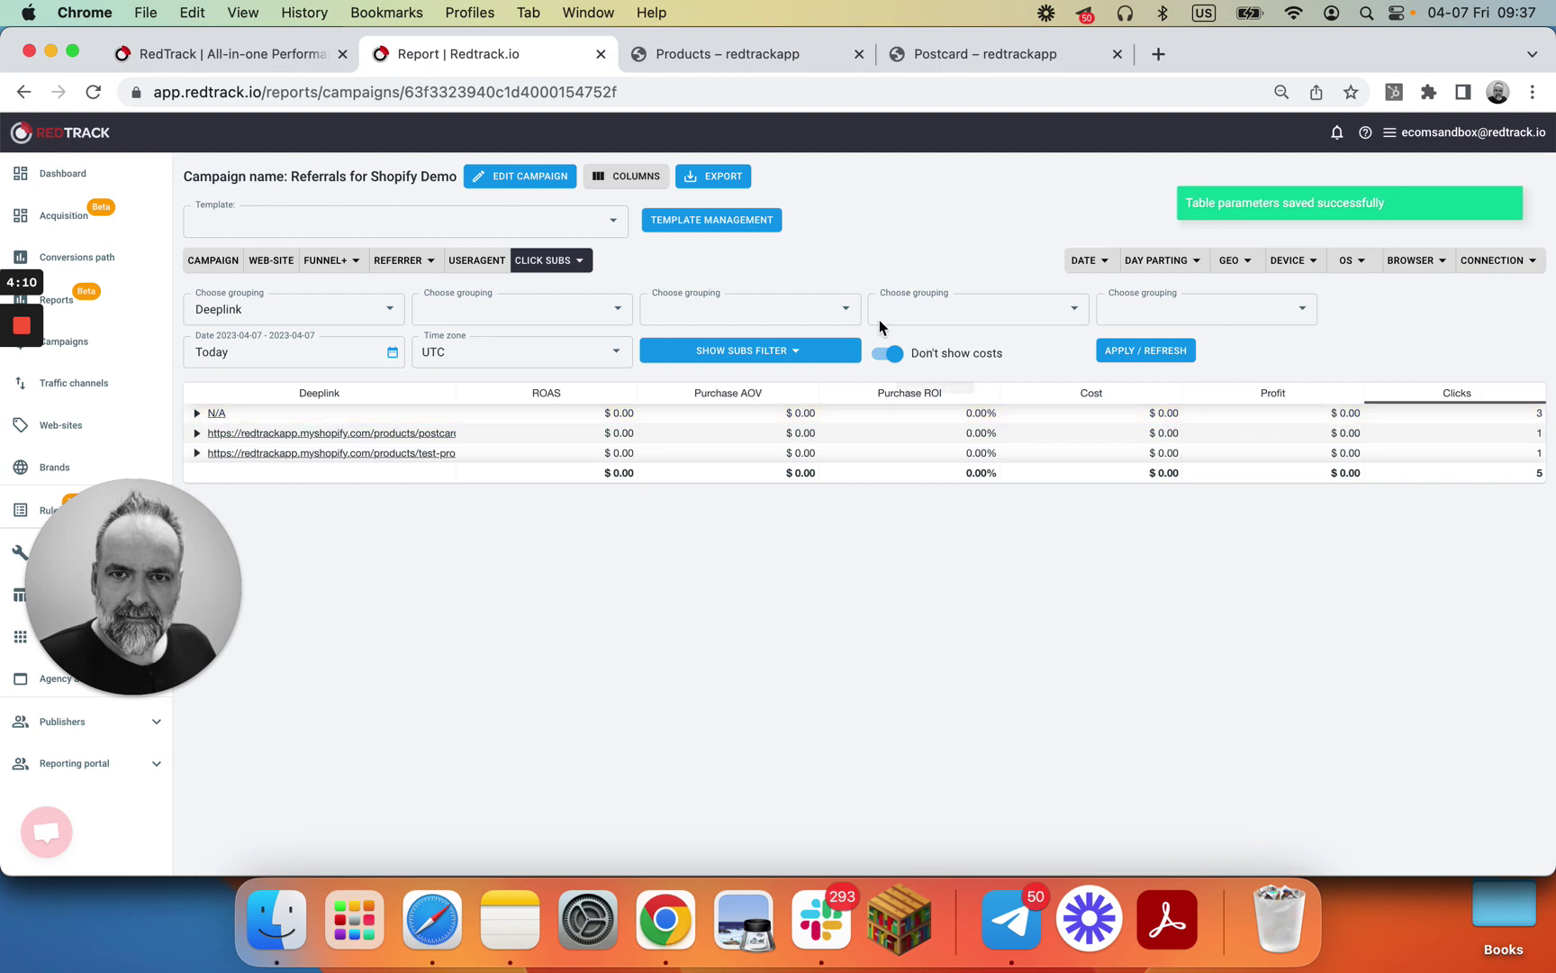
pyautogui.click(633, 178)
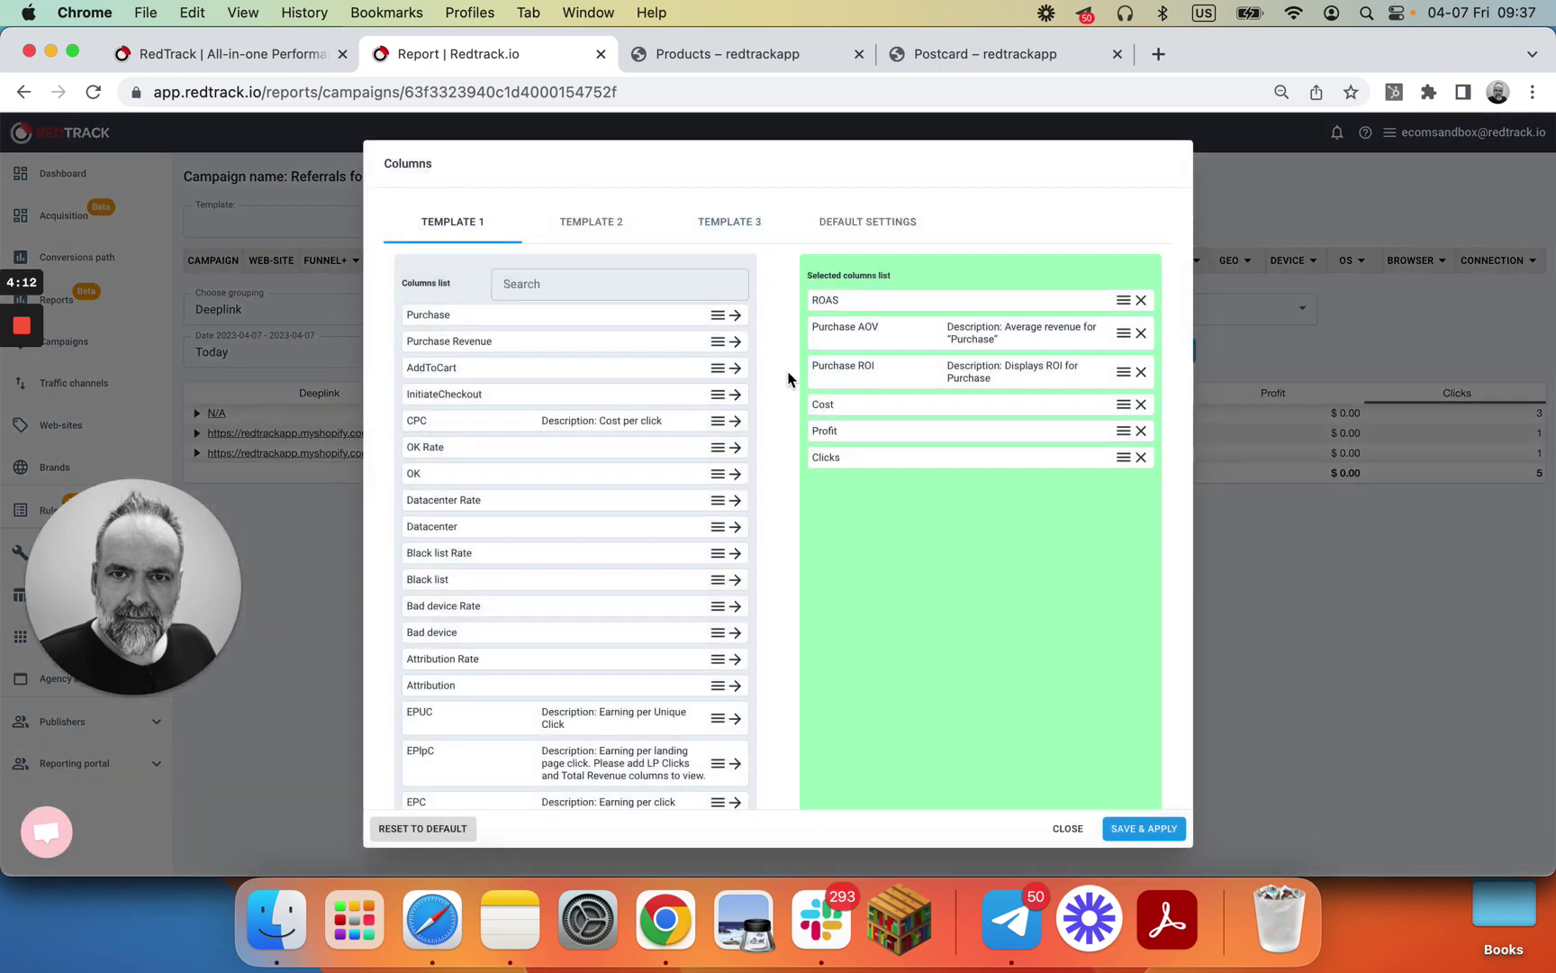
pyautogui.moveTo(825, 460); pyautogui.dragTo(826, 303)
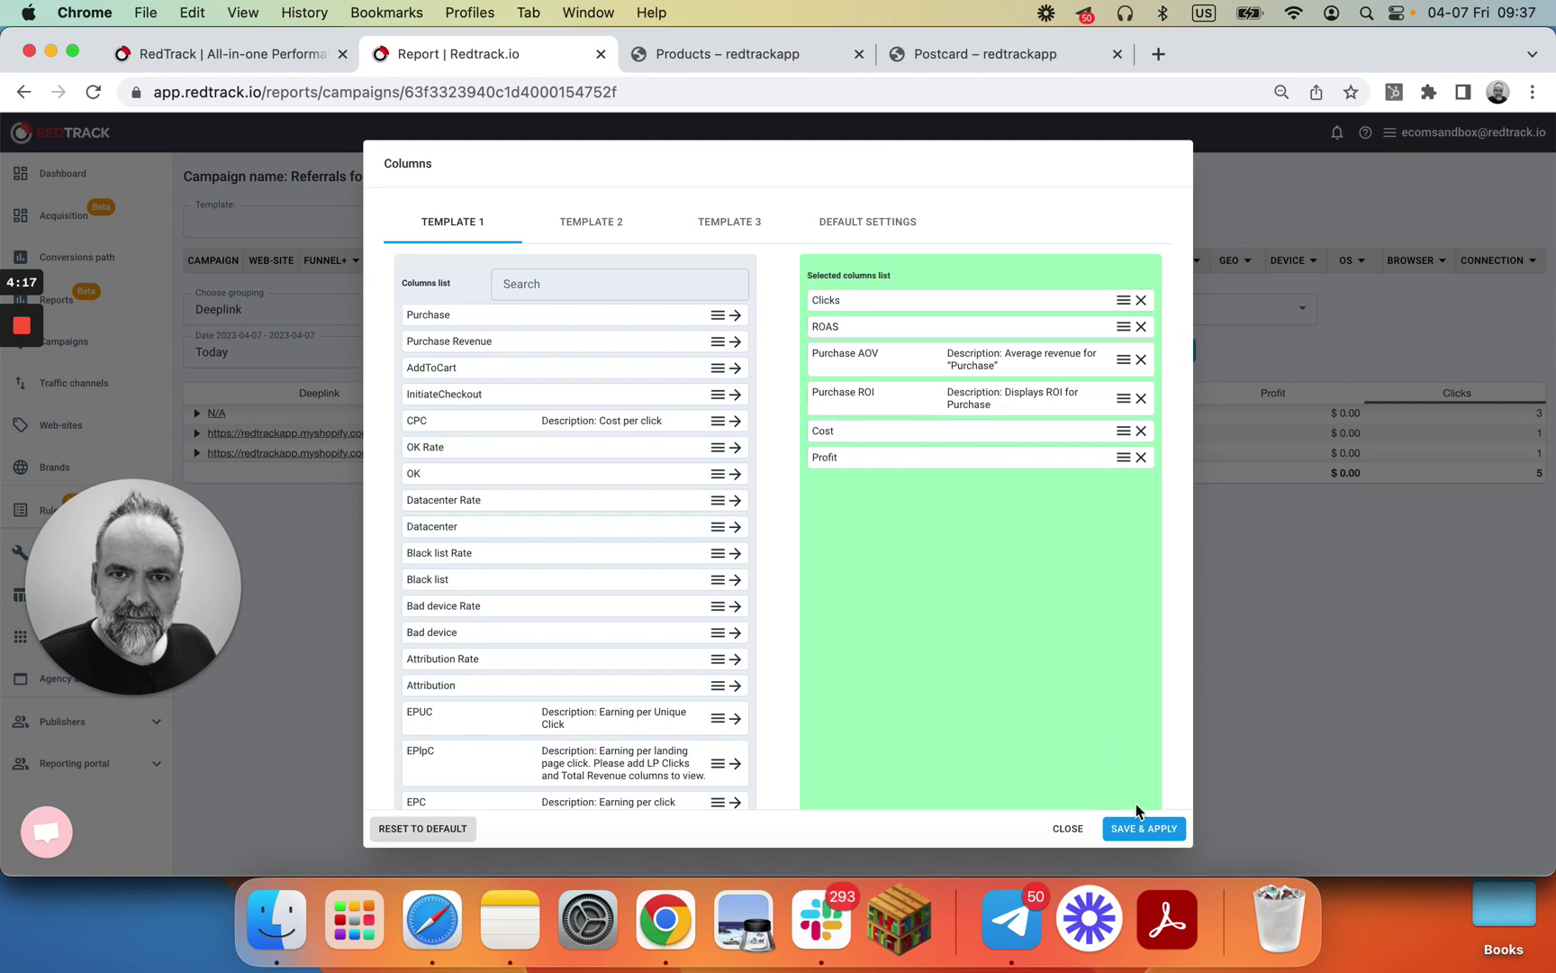
pyautogui.click(1143, 829)
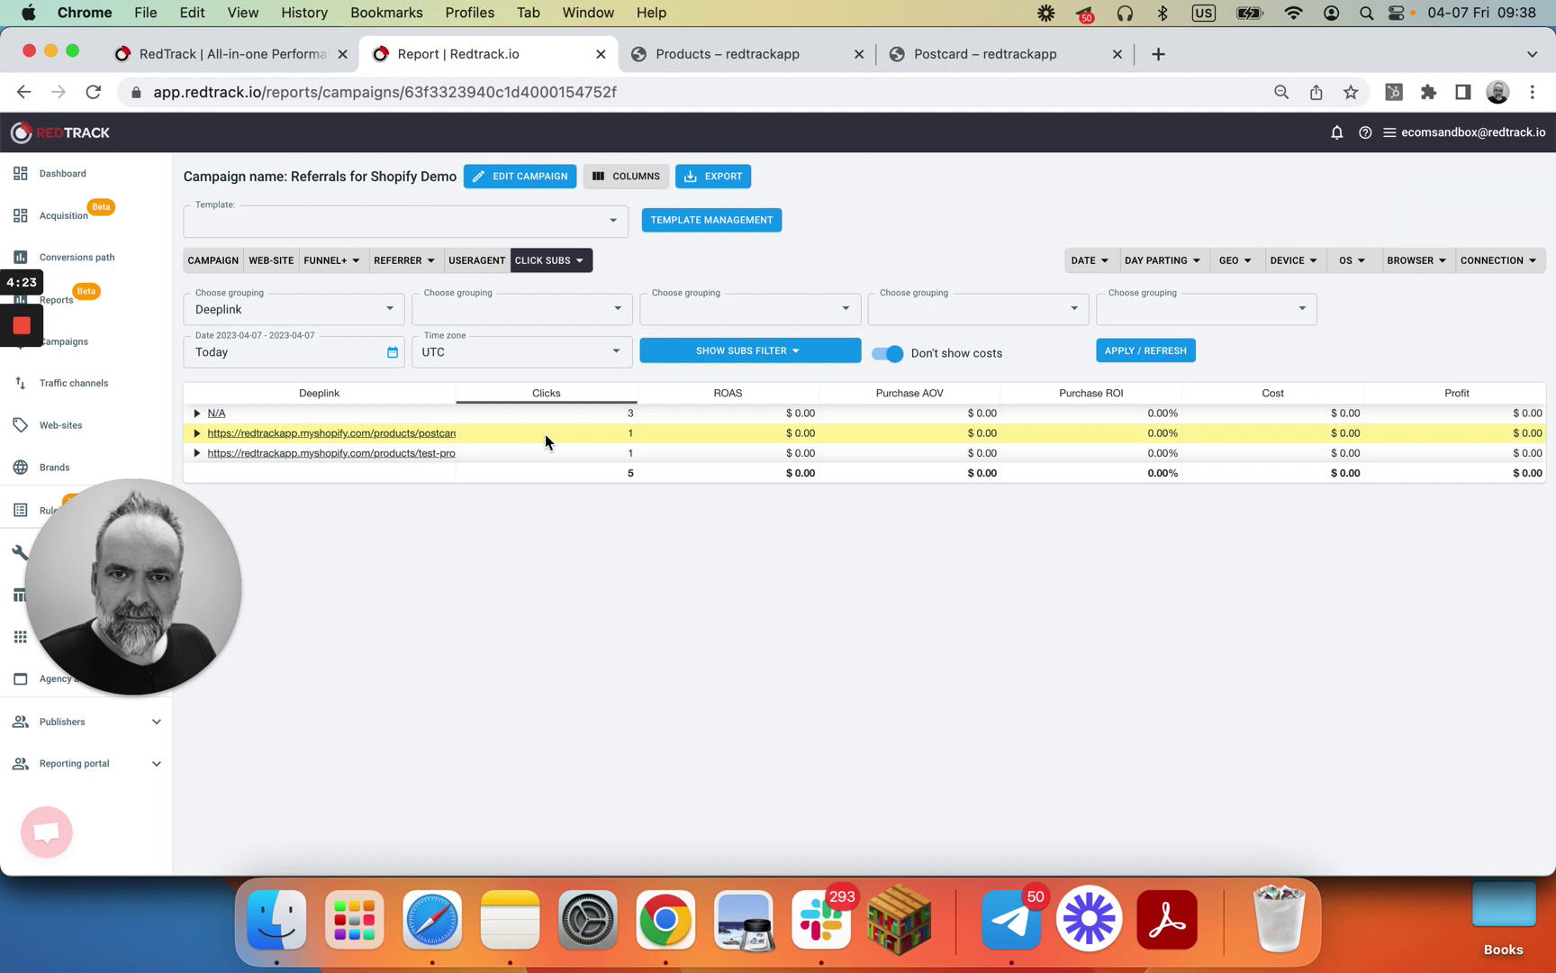
# Expand and collapse the postcard deeplink's row, and widen the Deeplink column to fit the full product URLs
pyautogui.click(196, 434)
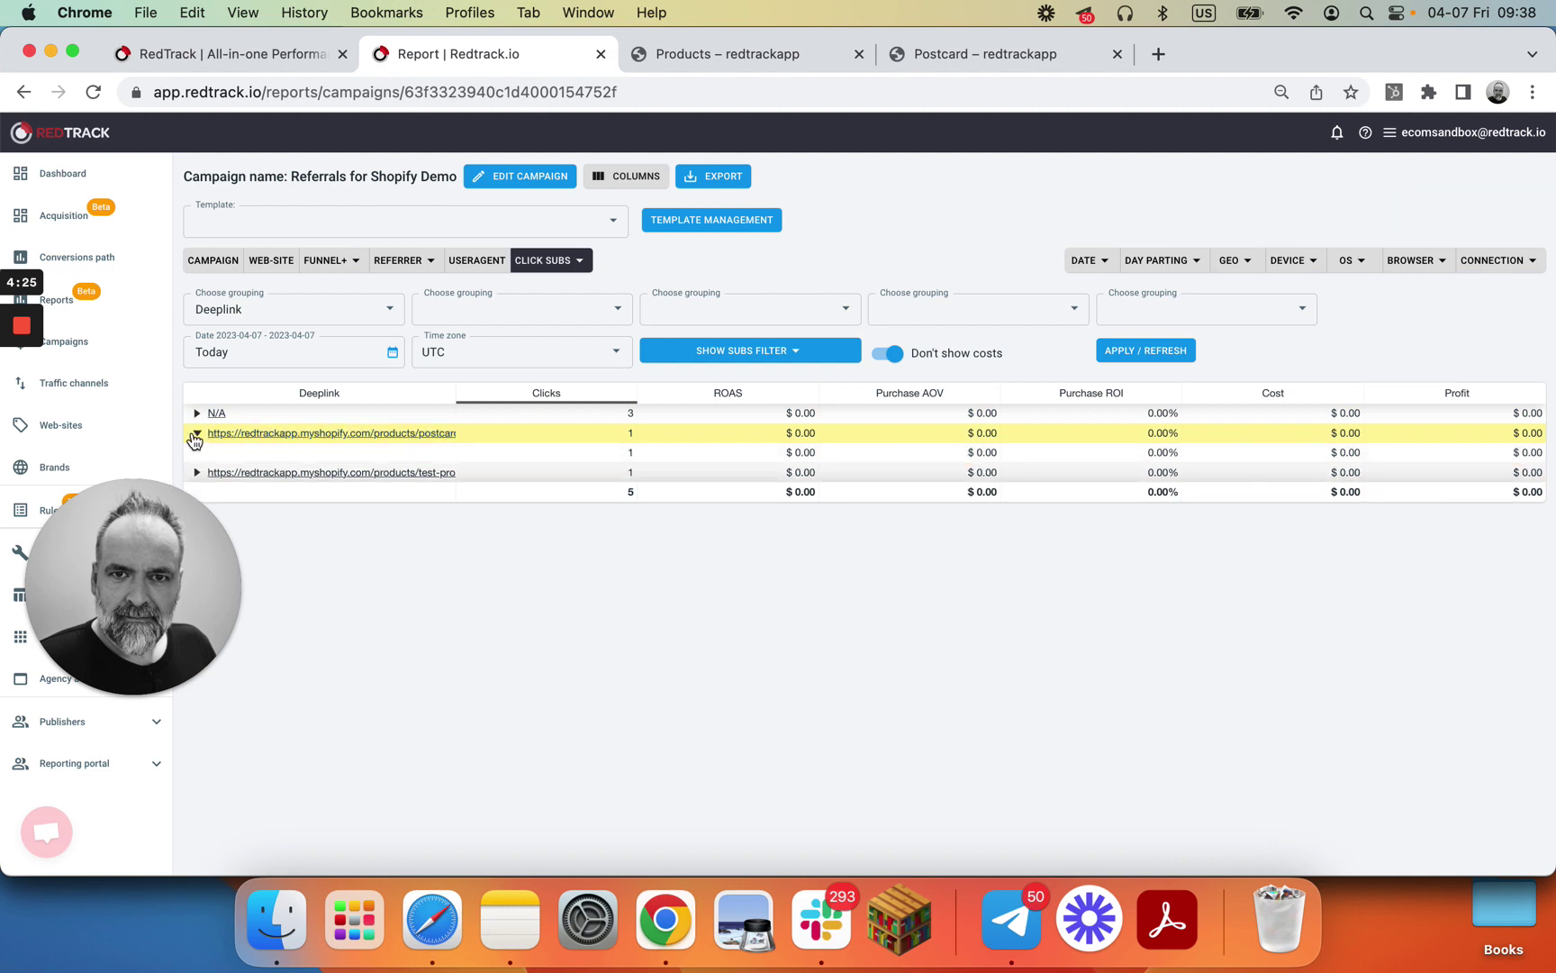
pyautogui.click(195, 435)
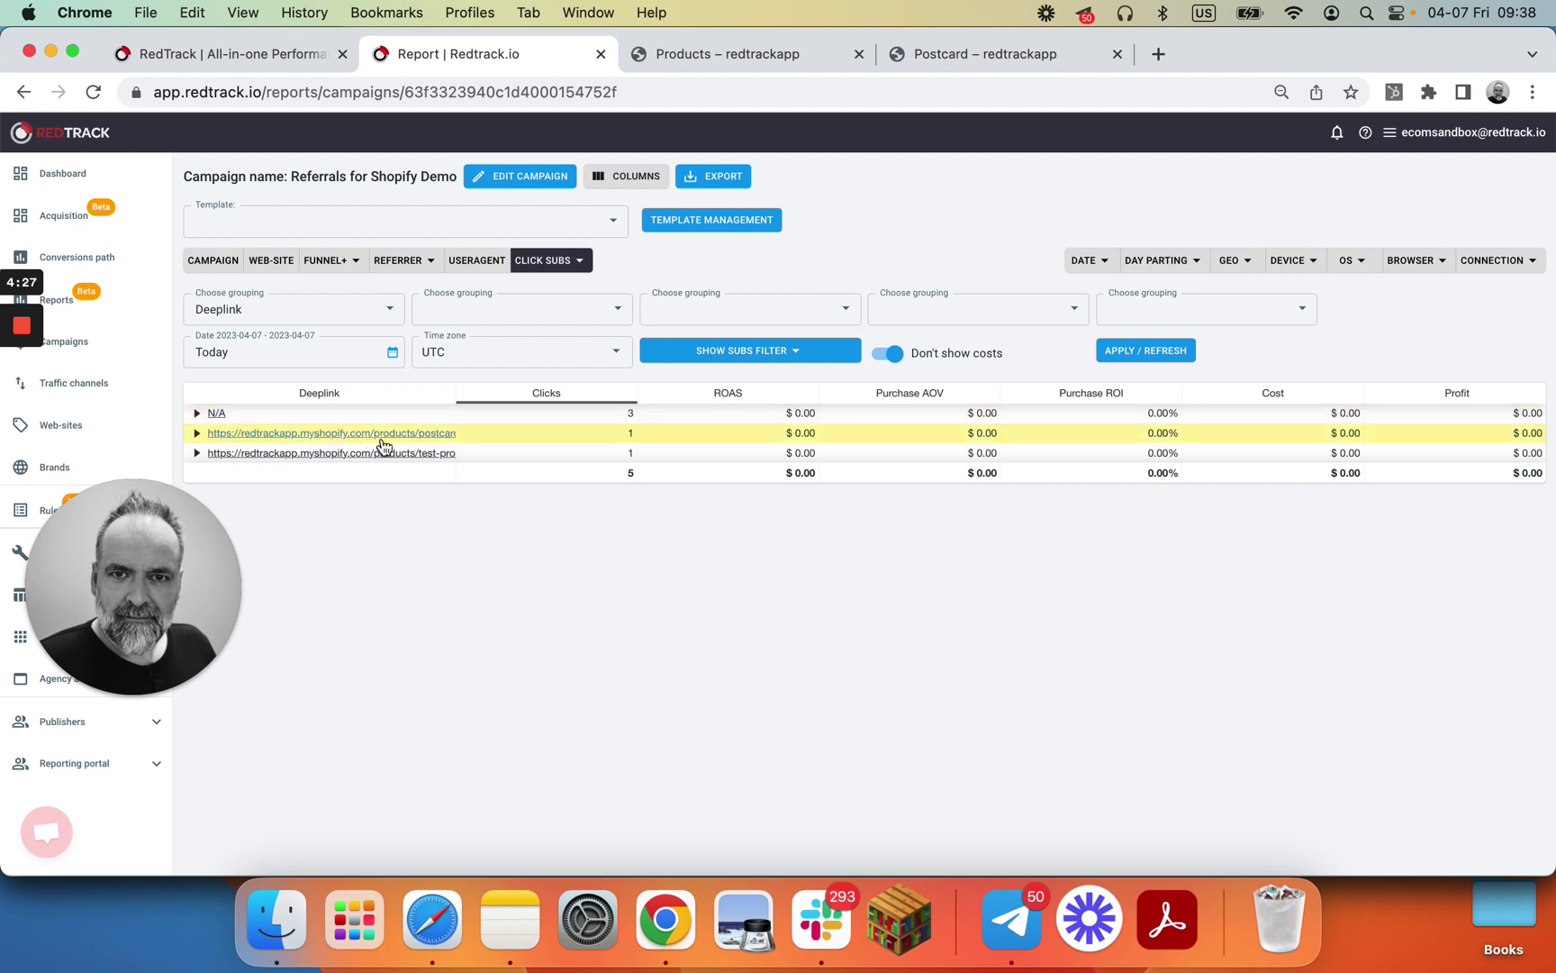
pyautogui.moveTo(453, 398); pyautogui.dragTo(645, 397)
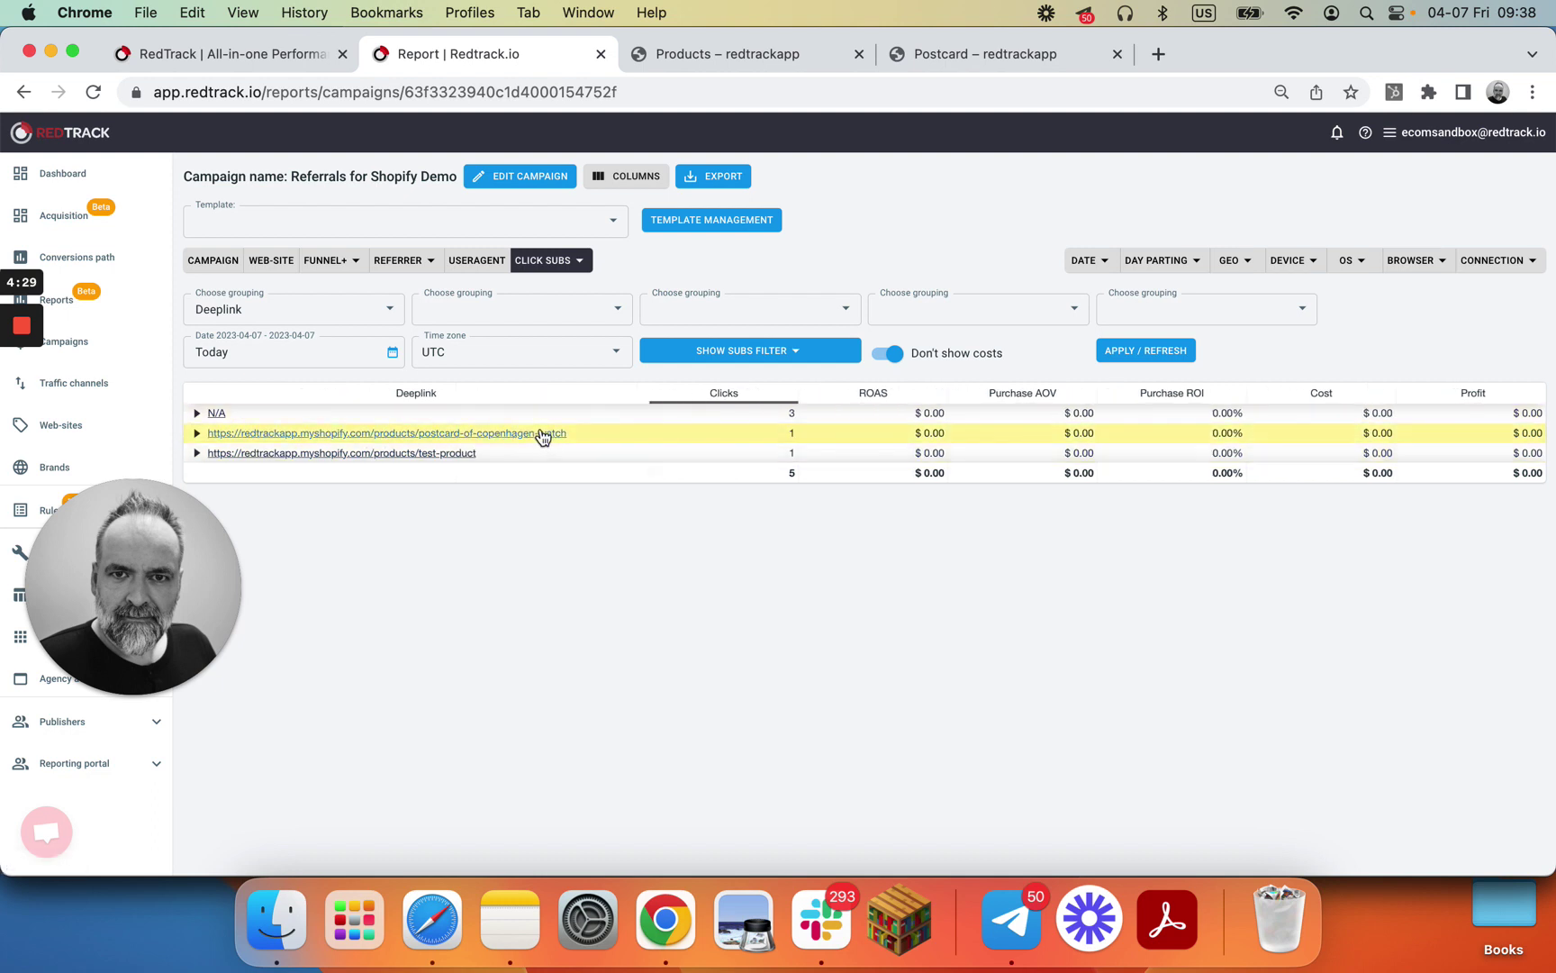